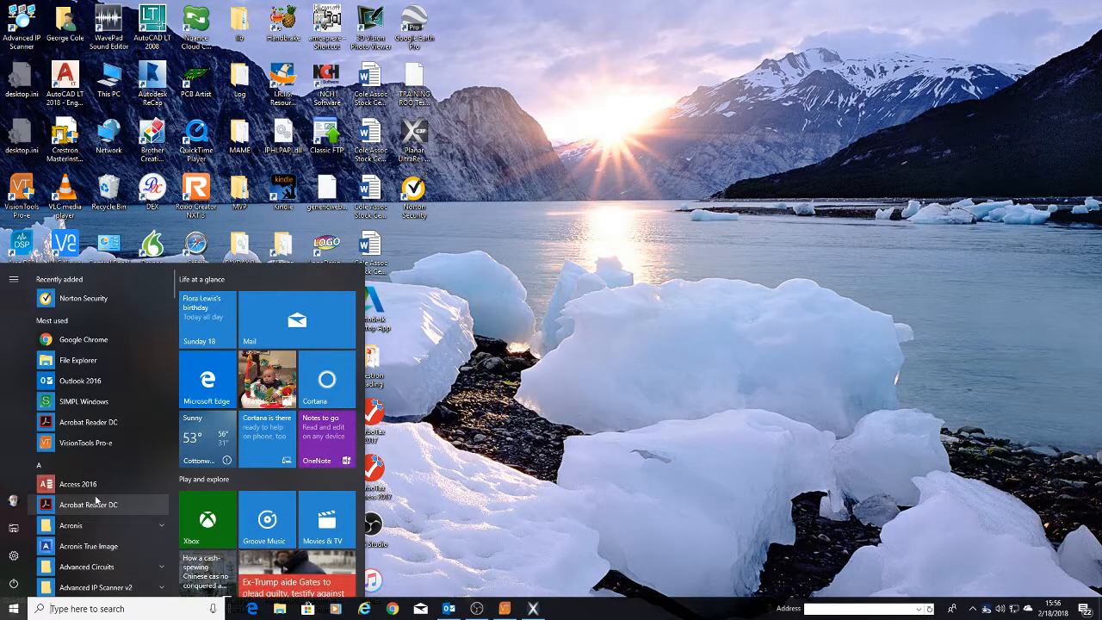
- Launch SIMPL Windows and open the recent program Training_Room_1-1.smw from the Training_RM_1_V2 folder
left_click(55, 405)
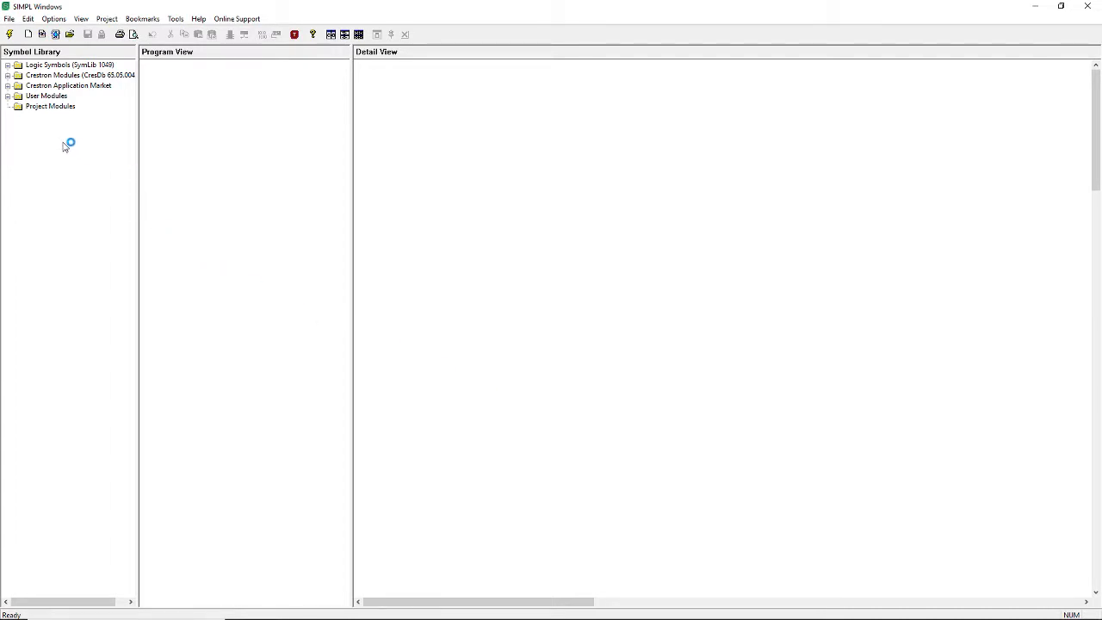
left_click(9, 19)
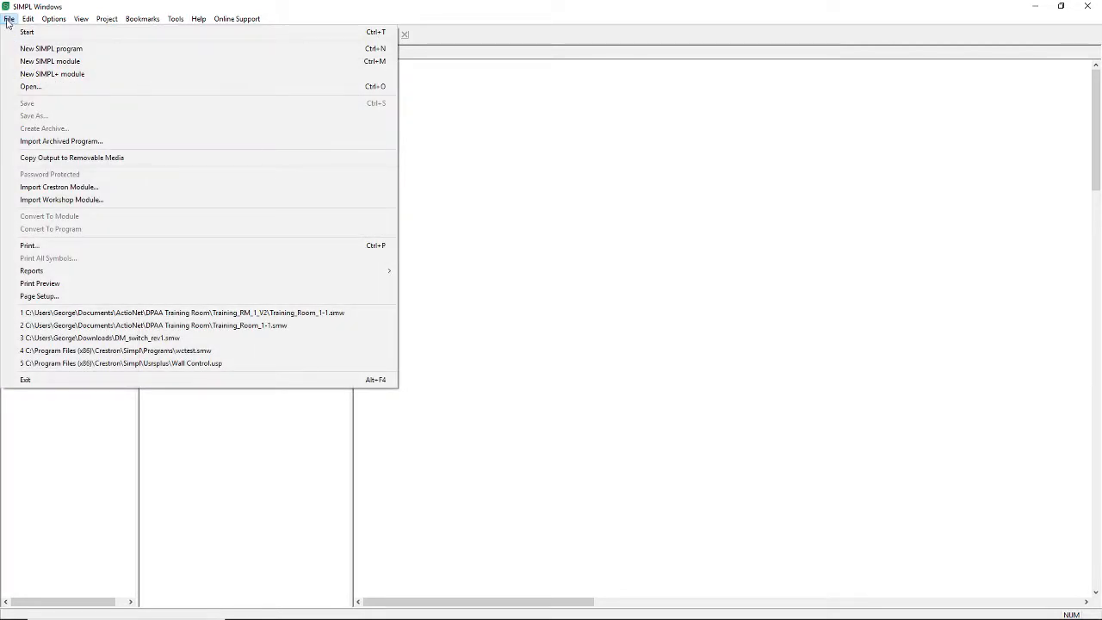
left_click(71, 315)
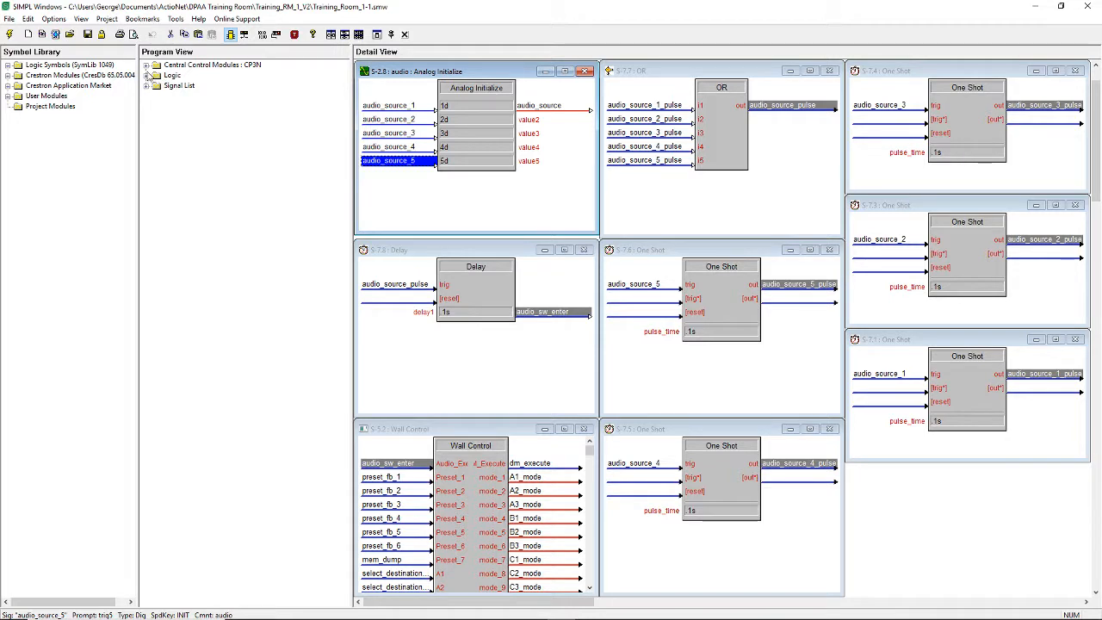
- Examine the TSW-1060-NC, DSP-1283 and DM-MD16x16 devices under the CP3N's Ethernet slot, then collapse that slot
left_click(146, 66)
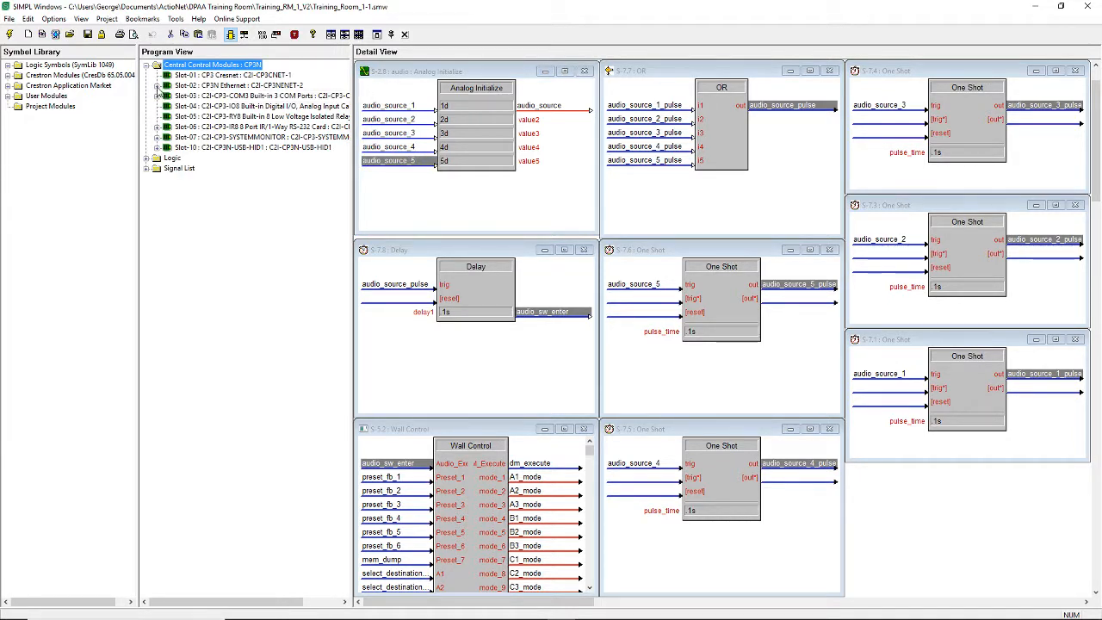
left_click(157, 86)
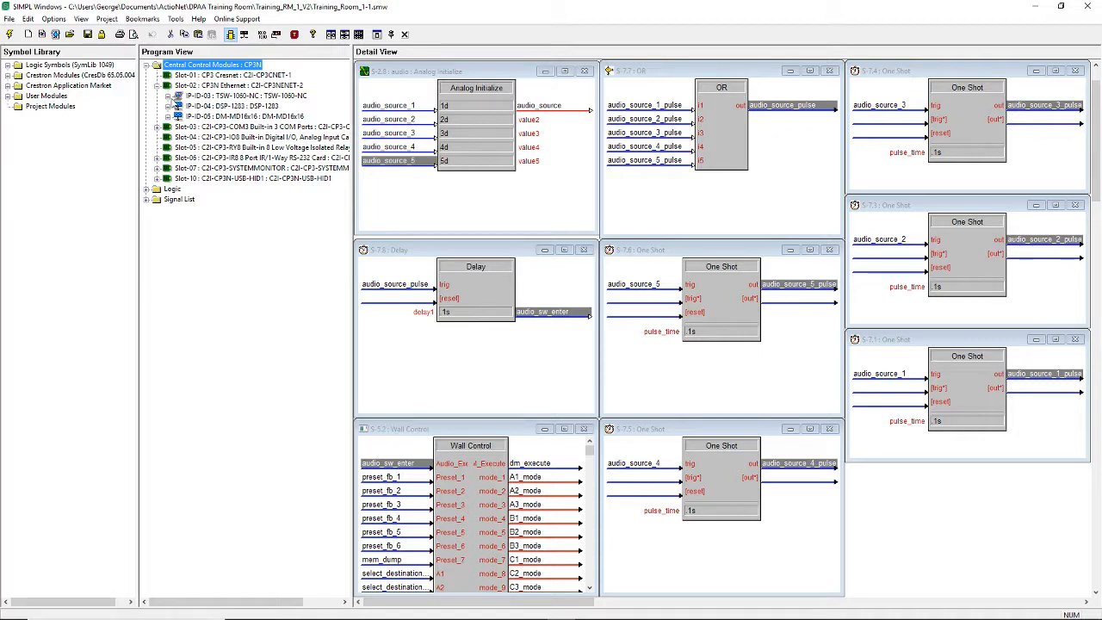
left_click(168, 97)
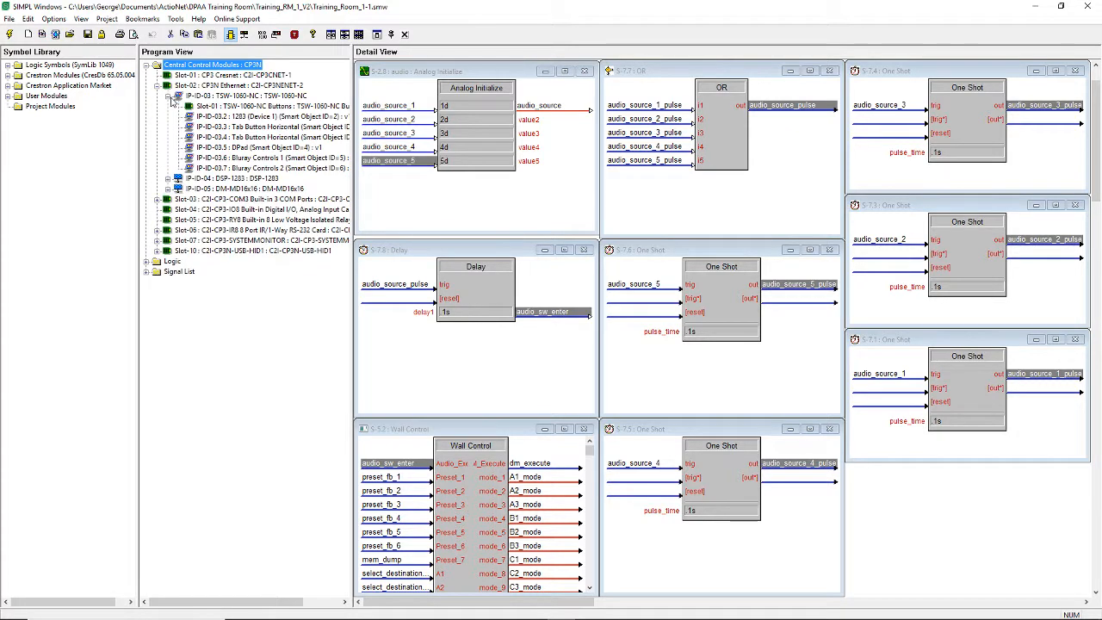
left_click(167, 179)
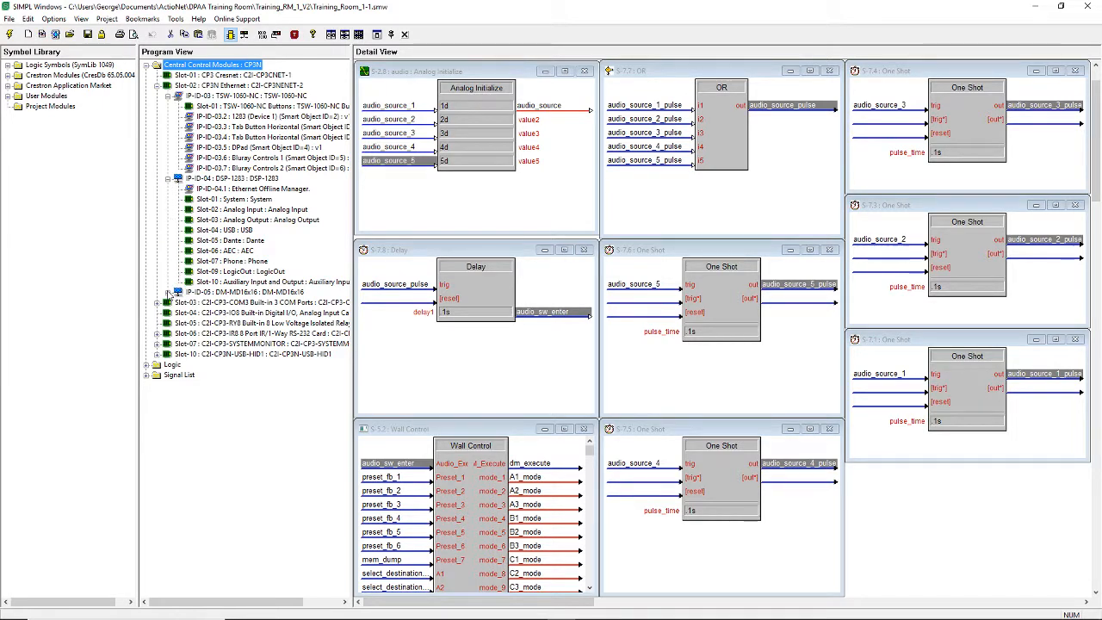
left_click(169, 293)
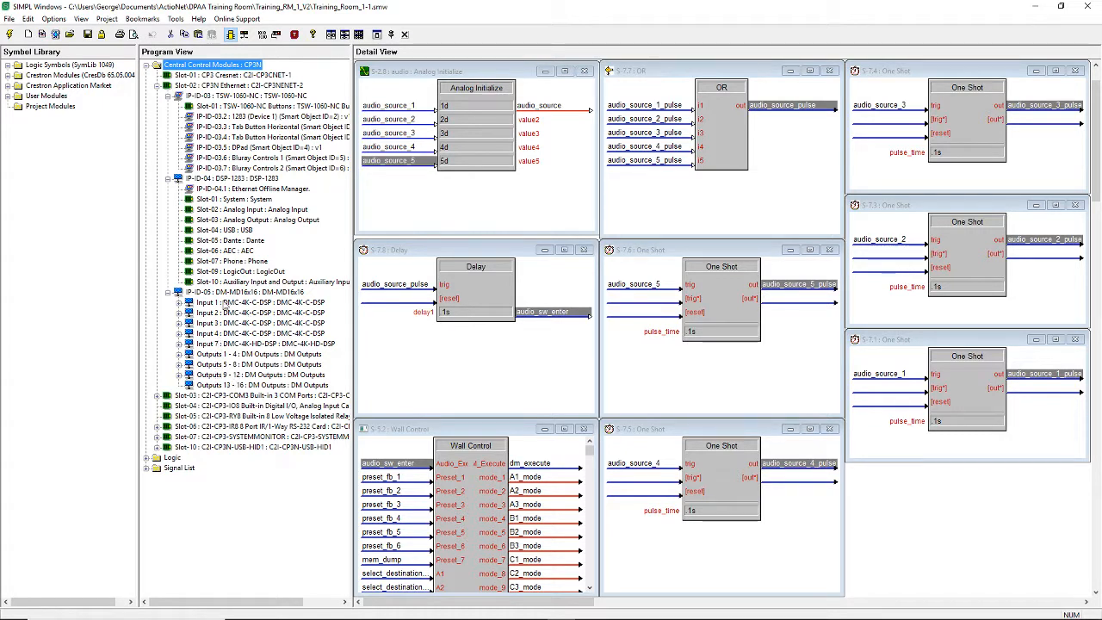
left_click(169, 178)
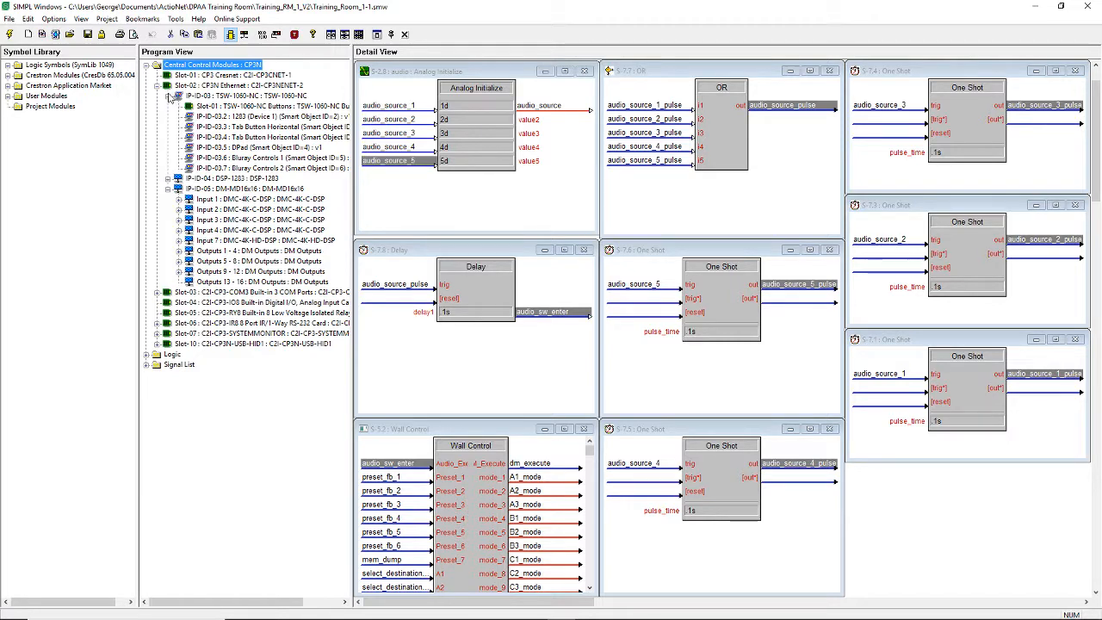
left_click(169, 96)
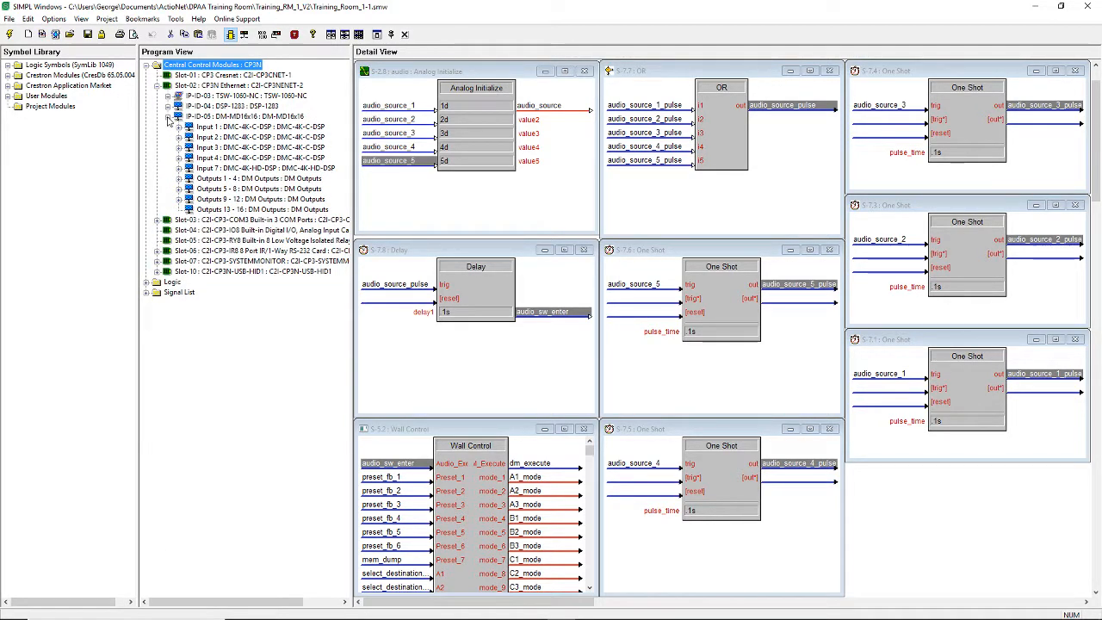
left_click(169, 117)
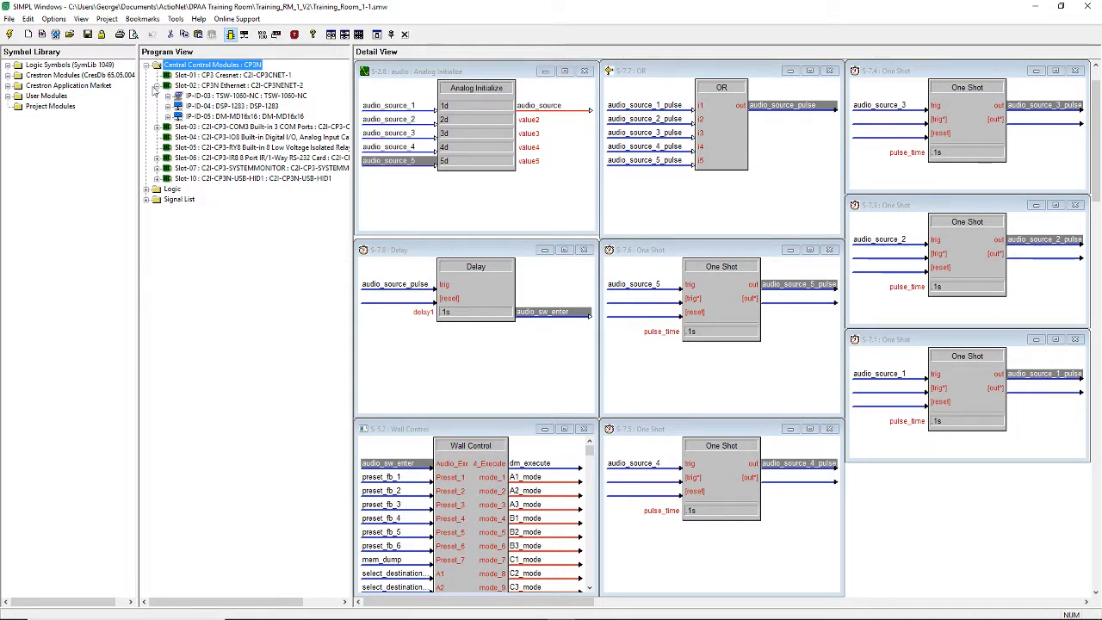
left_click(156, 86)
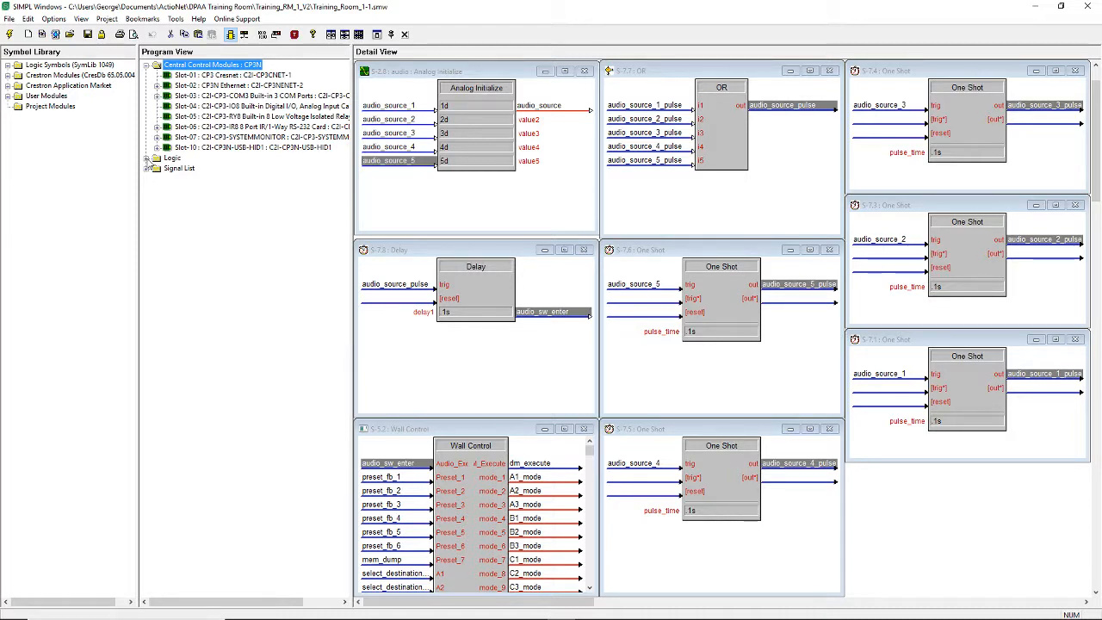
- Move the Media DAC Volume Initialize symbol from the Logic root into the Audio Select folder
left_click(147, 159)
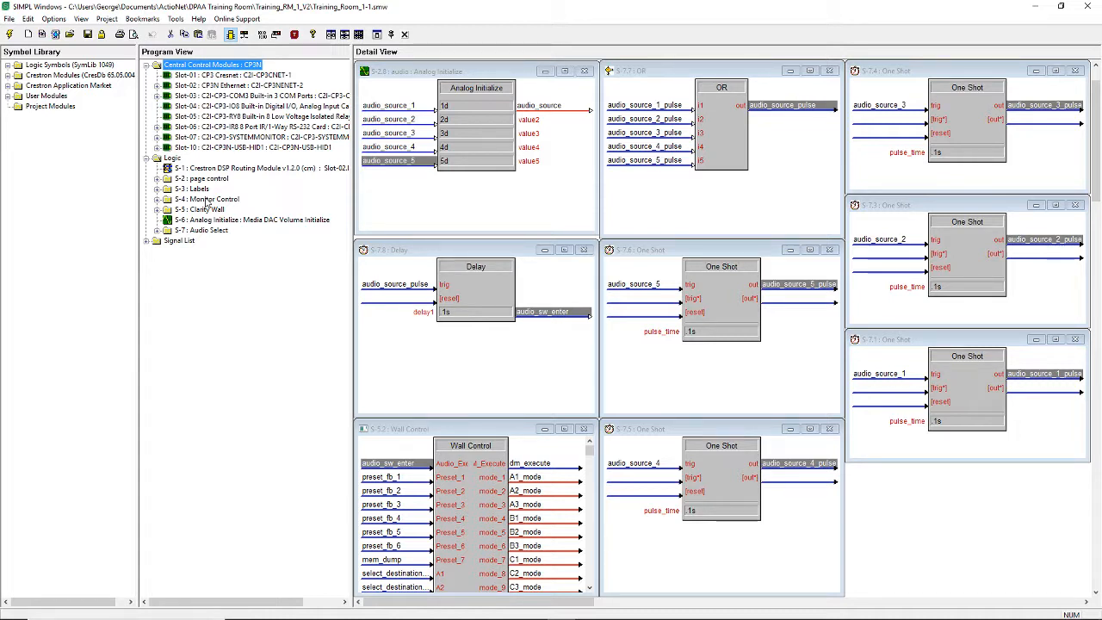
left_click(217, 222)
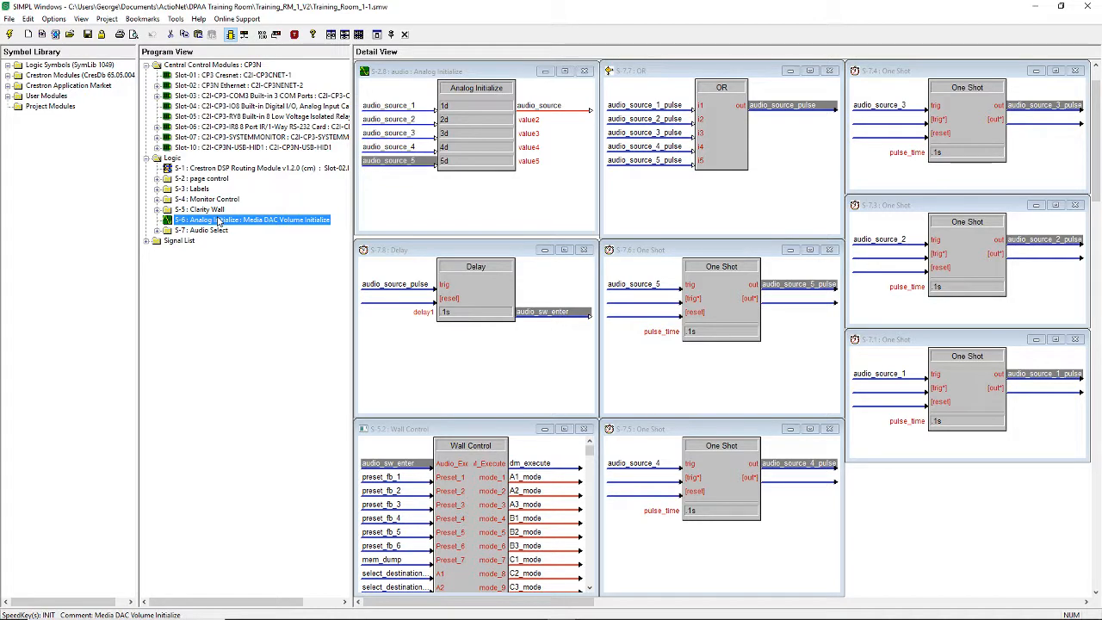
left_click_drag(214, 233, 213, 233)
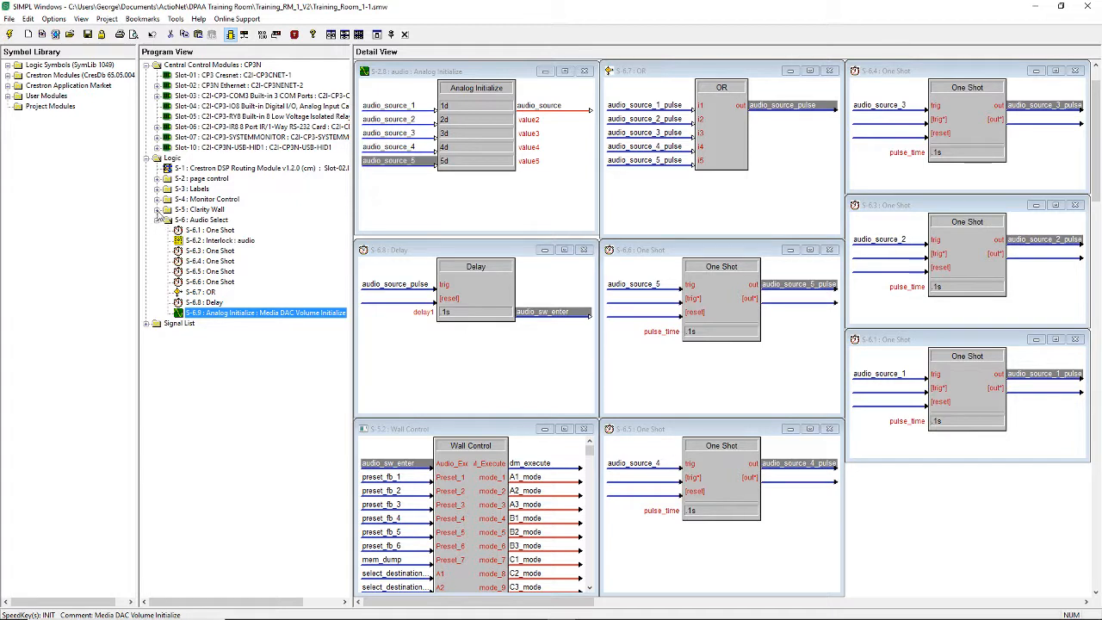
- Examine the contents of the Clarity Wall, Monitor Control and Labels logic folders, then collapse the Logic tree
left_click(157, 210)
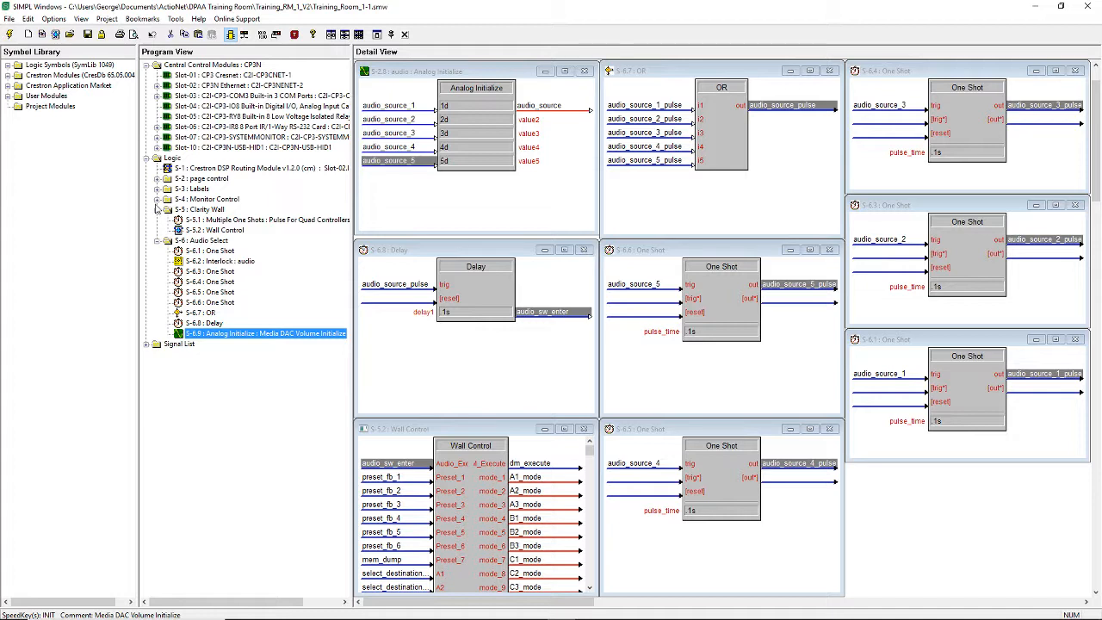
left_click(157, 200)
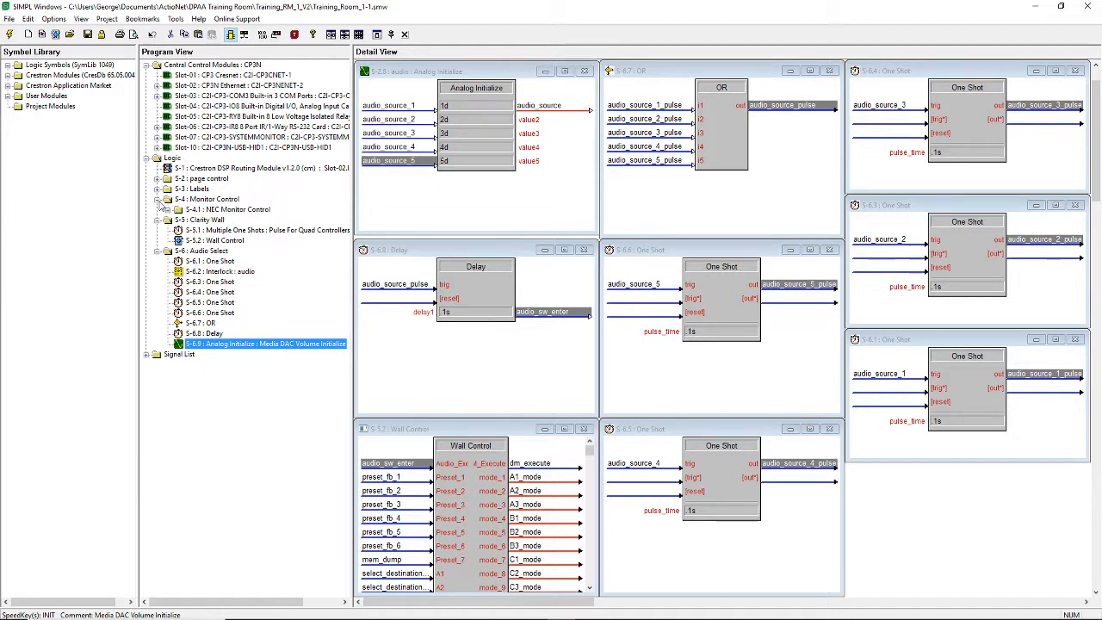
left_click(168, 209)
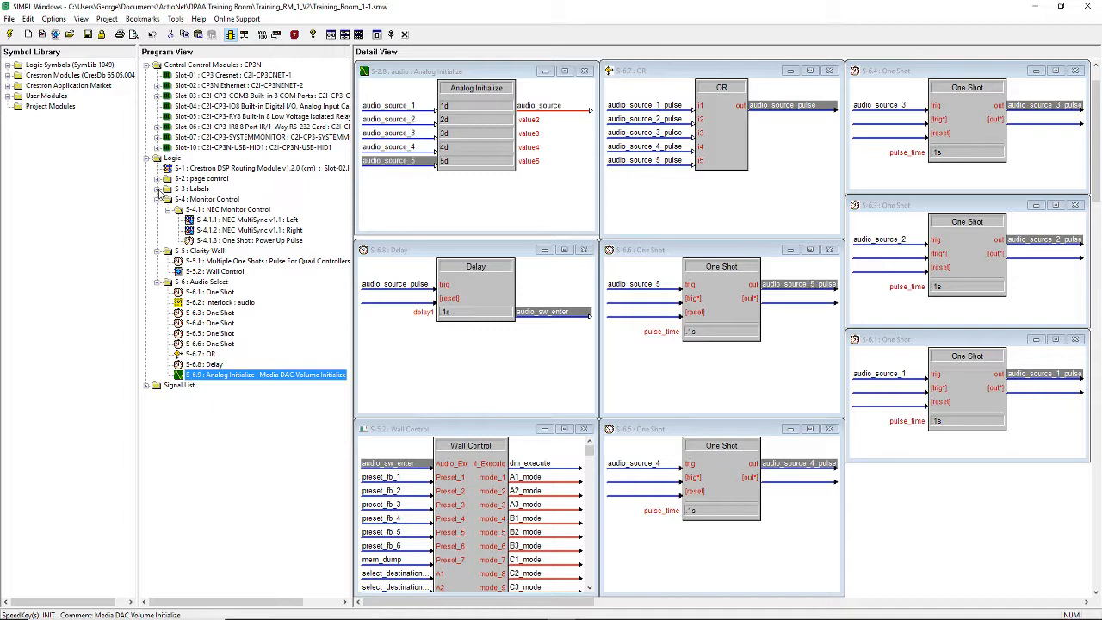
left_click(157, 189)
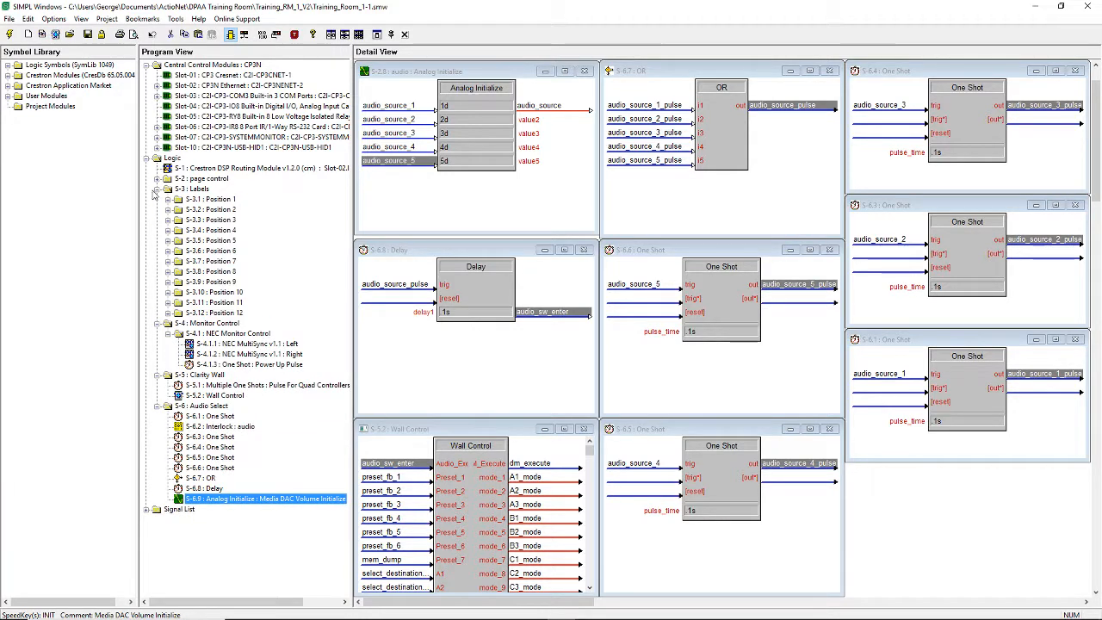
left_click(167, 200)
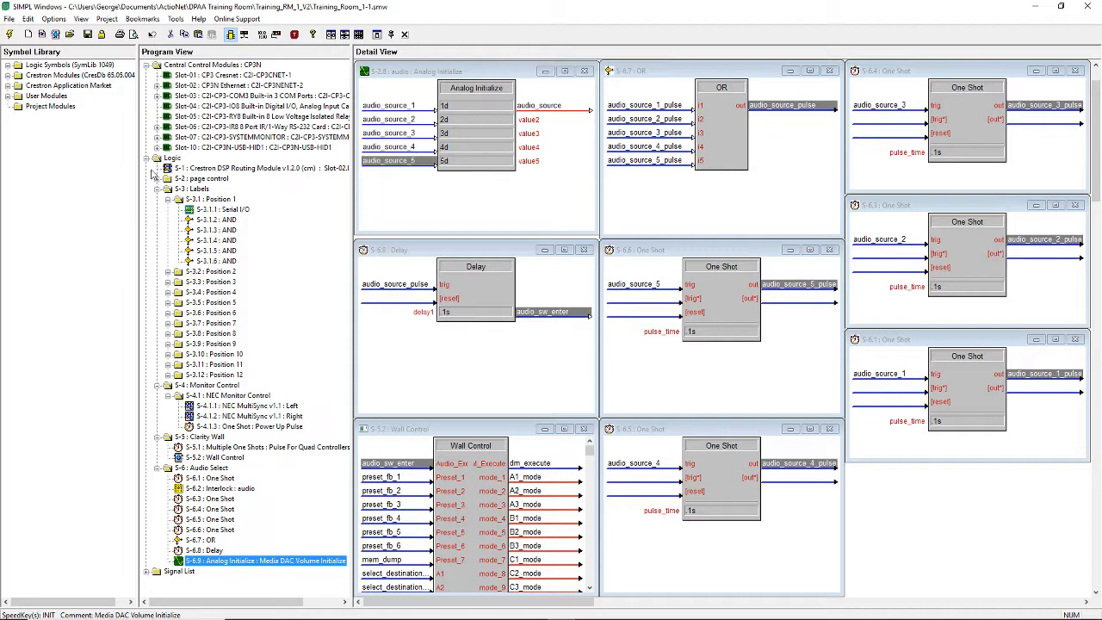
left_click(156, 190)
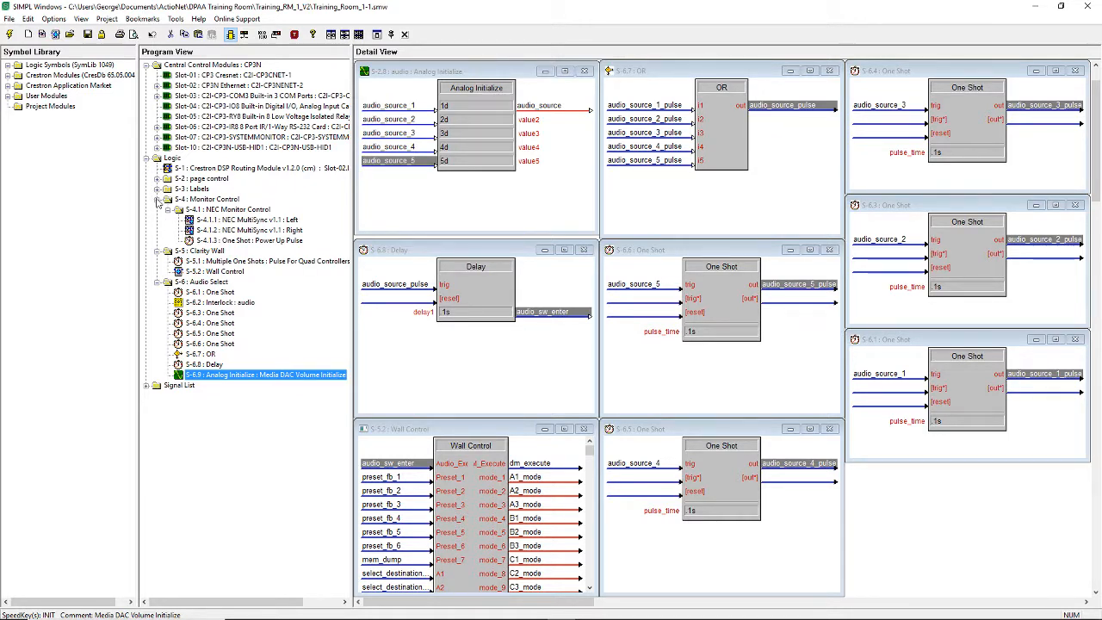
left_click(157, 199)
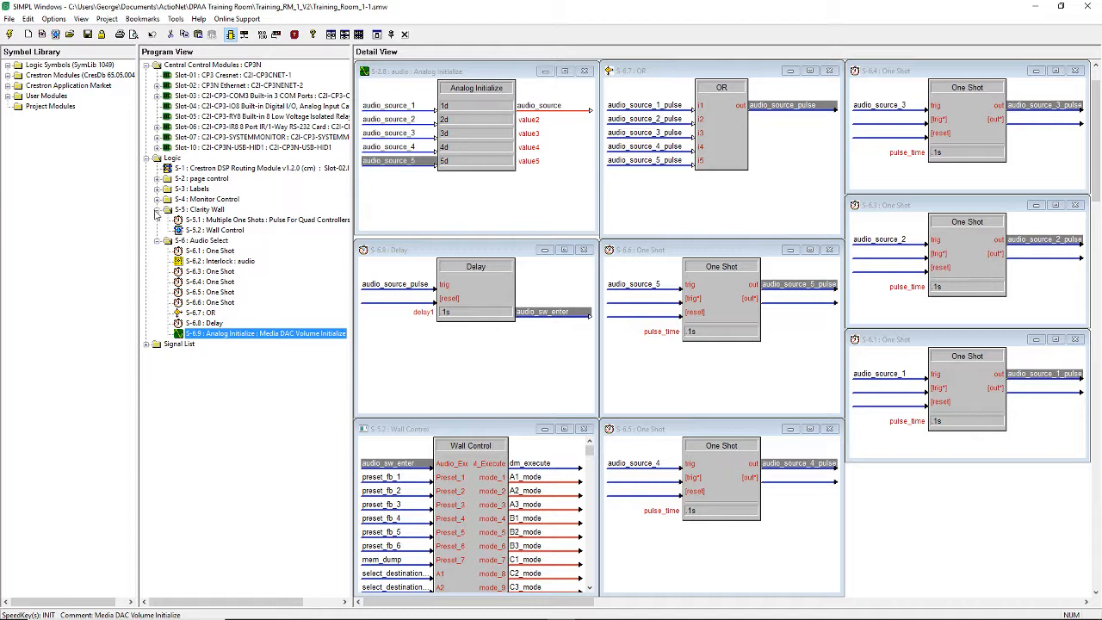
left_click(157, 211)
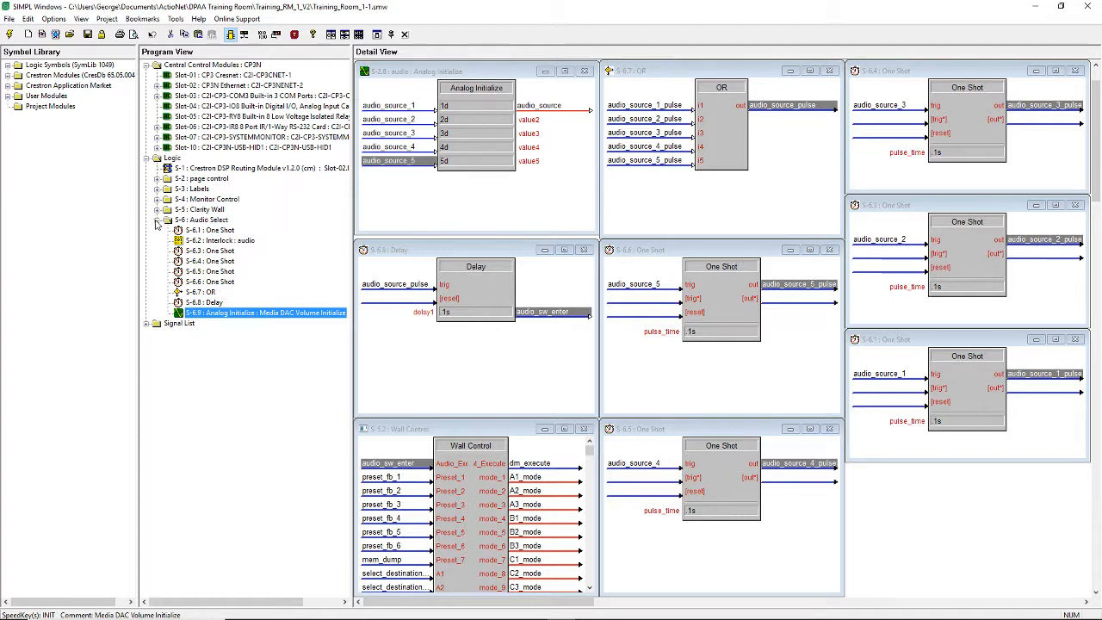
left_click(157, 221)
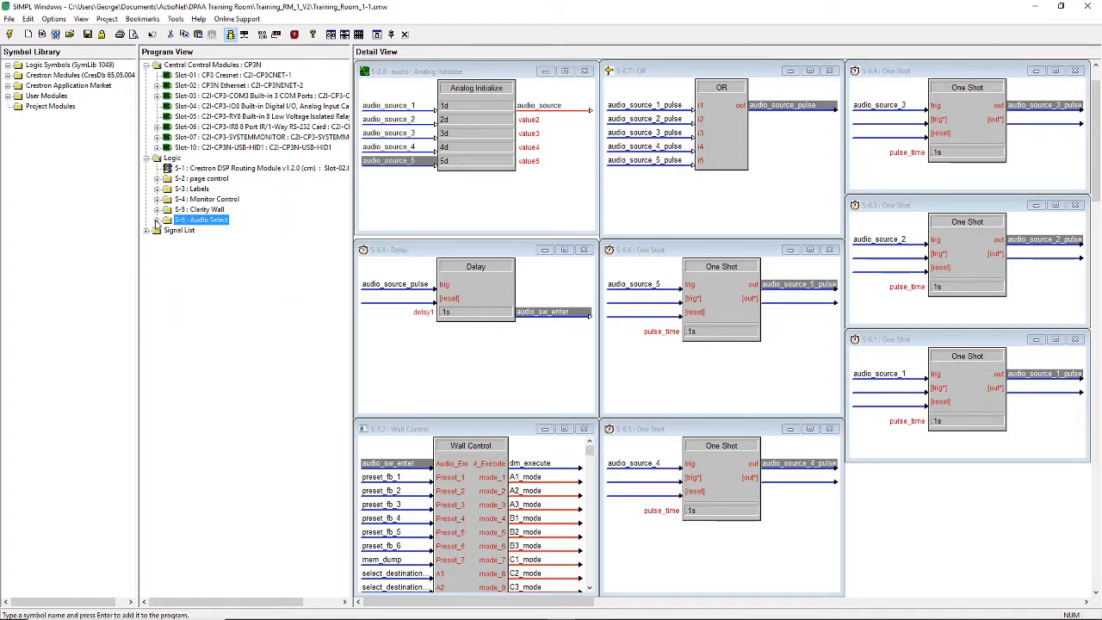
left_click(146, 160)
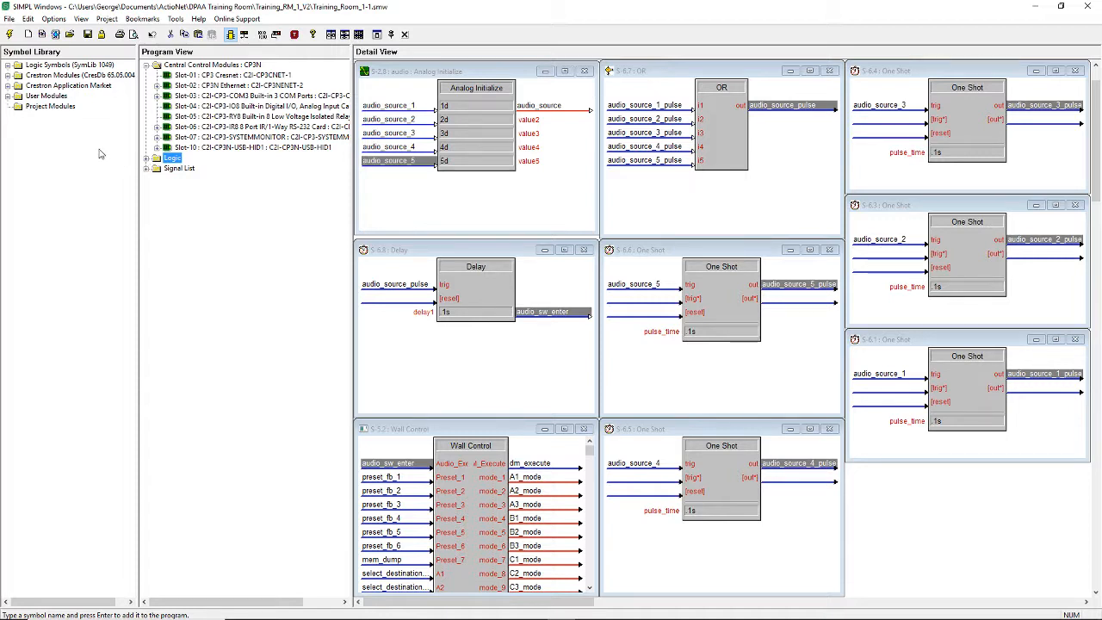
- Compile the program, saving it first, and dismiss the compilation warnings after reading them
left_click(106, 19)
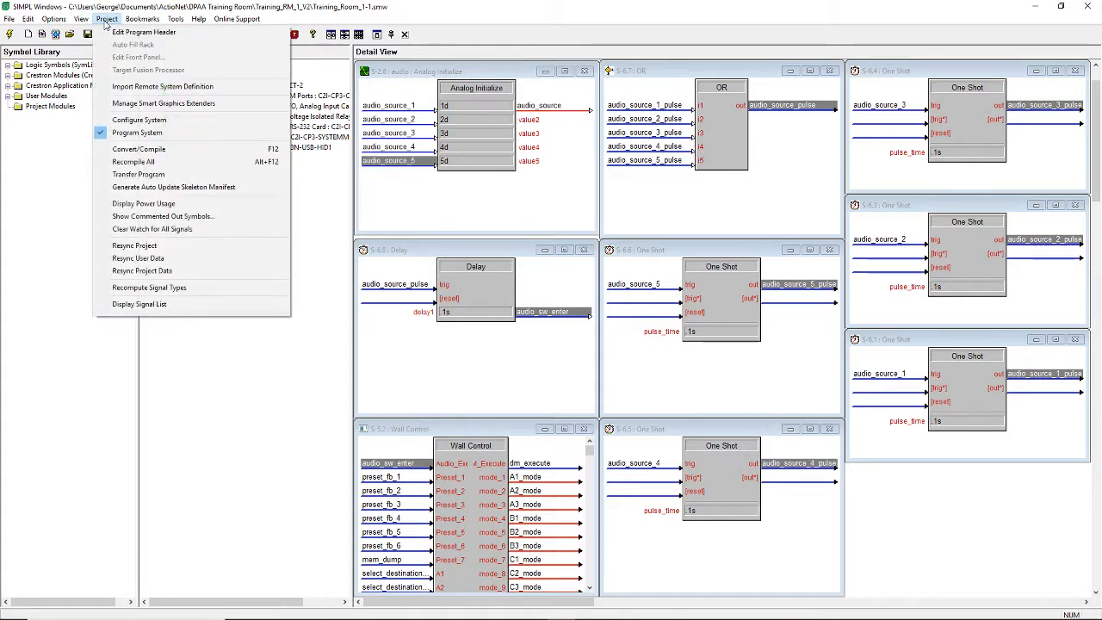
left_click(141, 152)
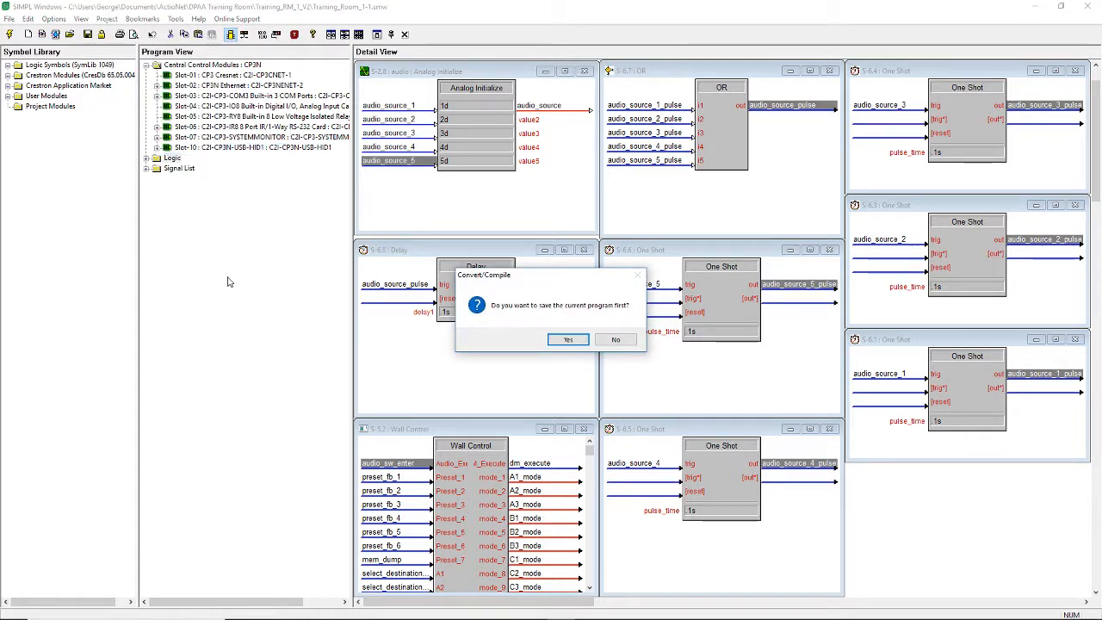
left_click(569, 341)
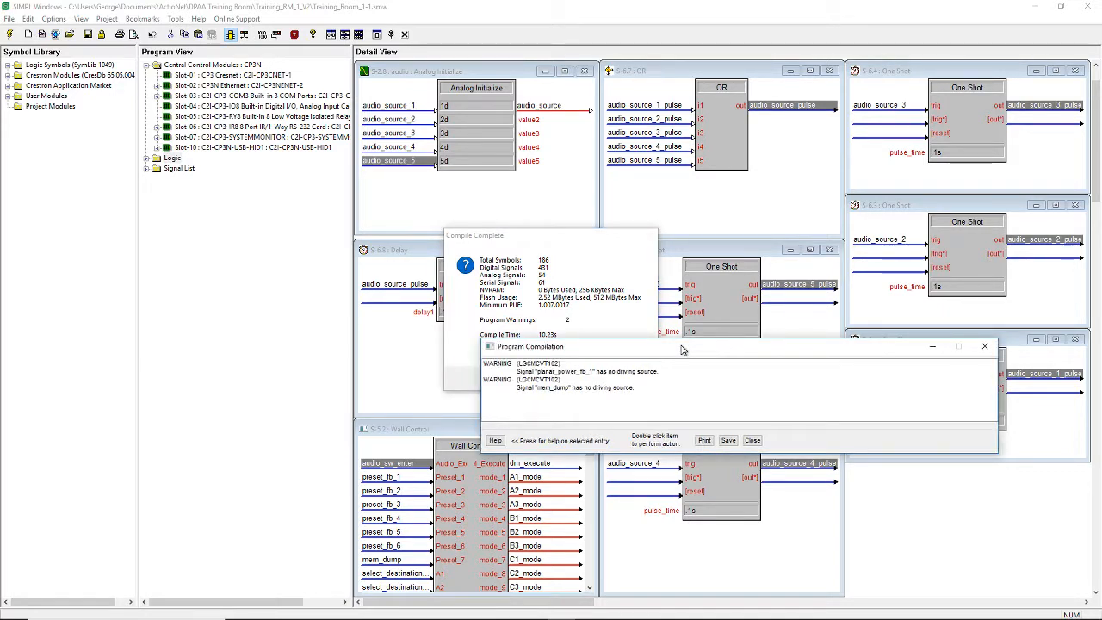
left_click_drag(680, 350, 679, 407)
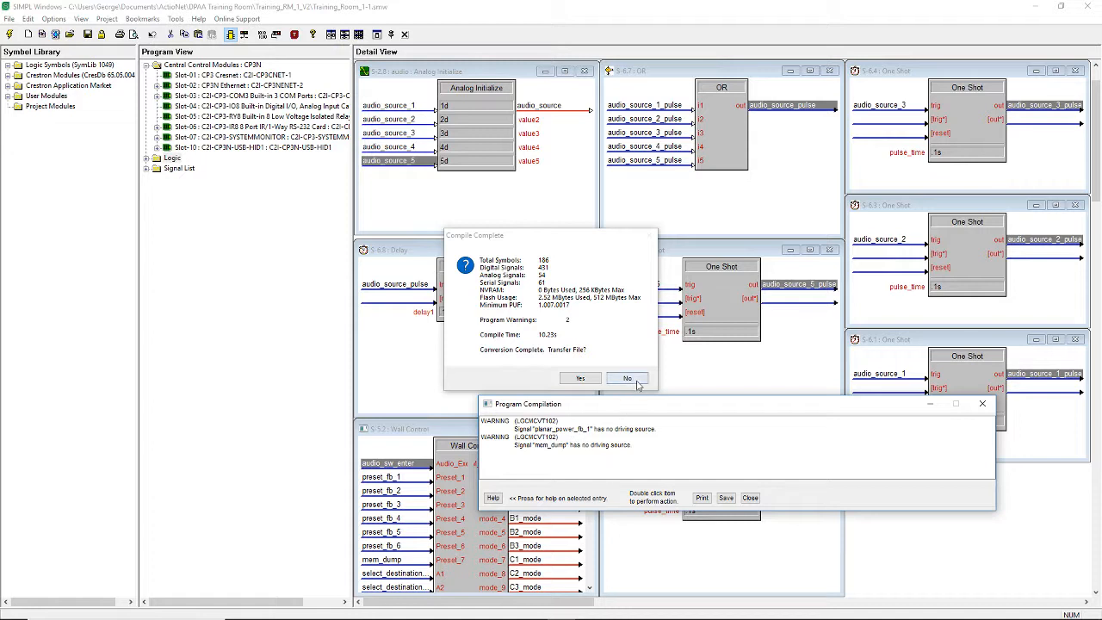
left_click(751, 499)
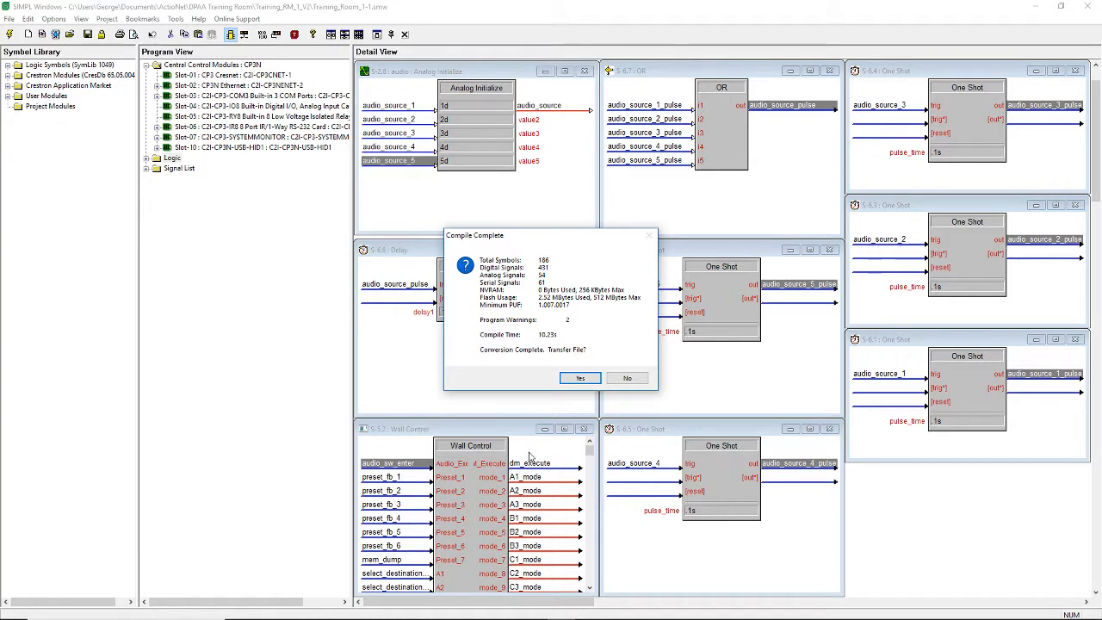
- Transfer the compiled program to the CP3N address book entry, sending it to the Program01 (AV) slot
left_click(582, 379)
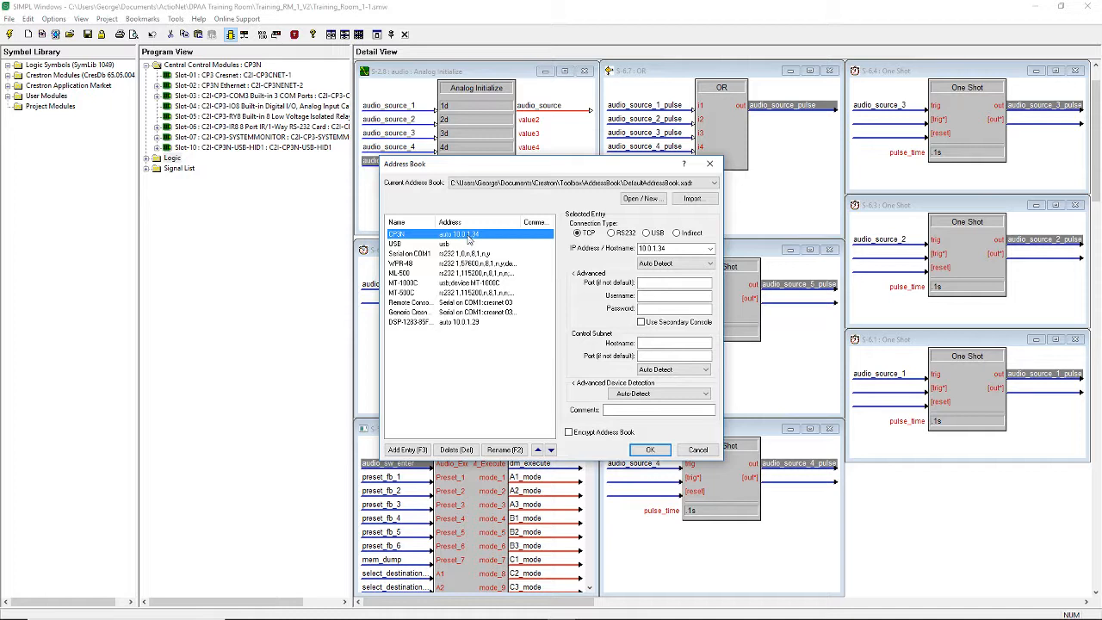
left_click(652, 451)
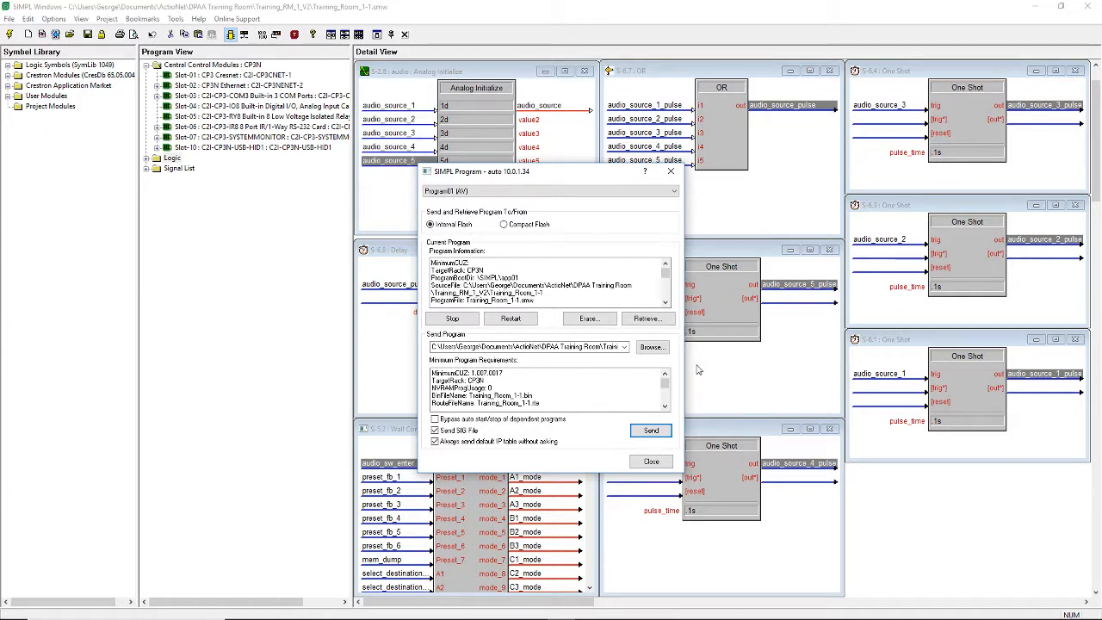
left_click(674, 191)
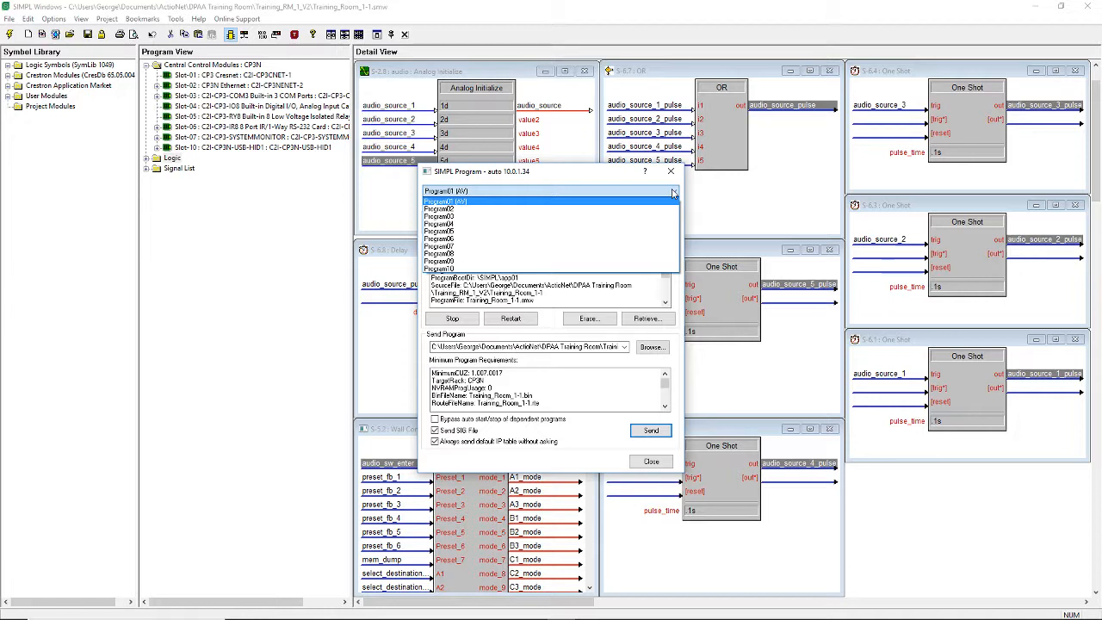
left_click(615, 203)
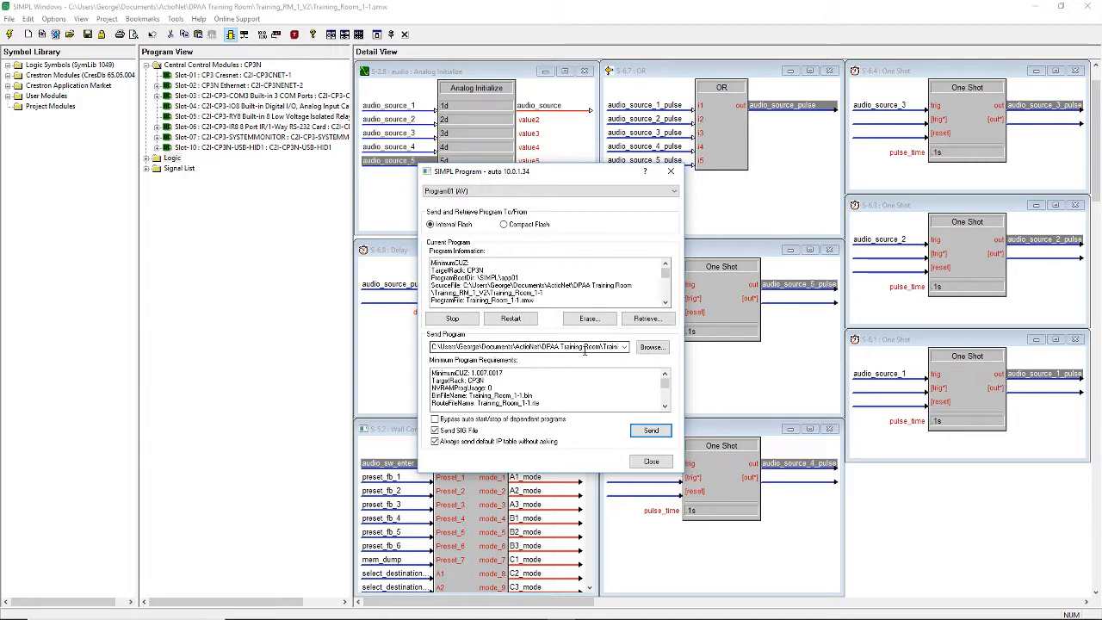
left_click(650, 432)
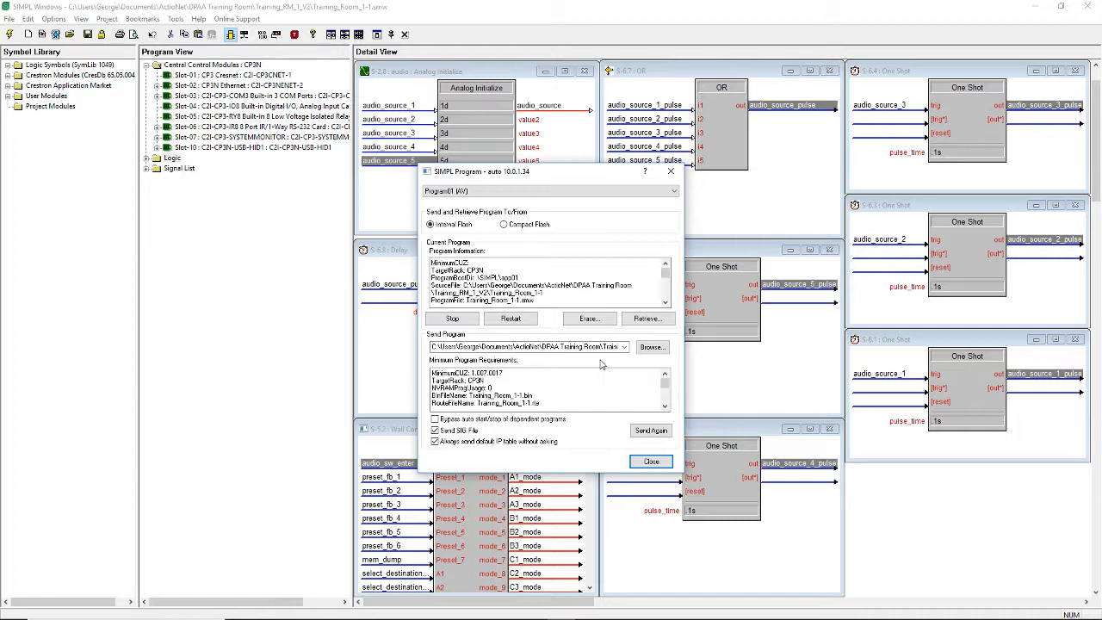
- Close the program transfer dialog, switch to Crestron Toolbox and synchronize the state of all signals in the SIMPL Debugger for Training_Room_1-1
left_click(652, 463)
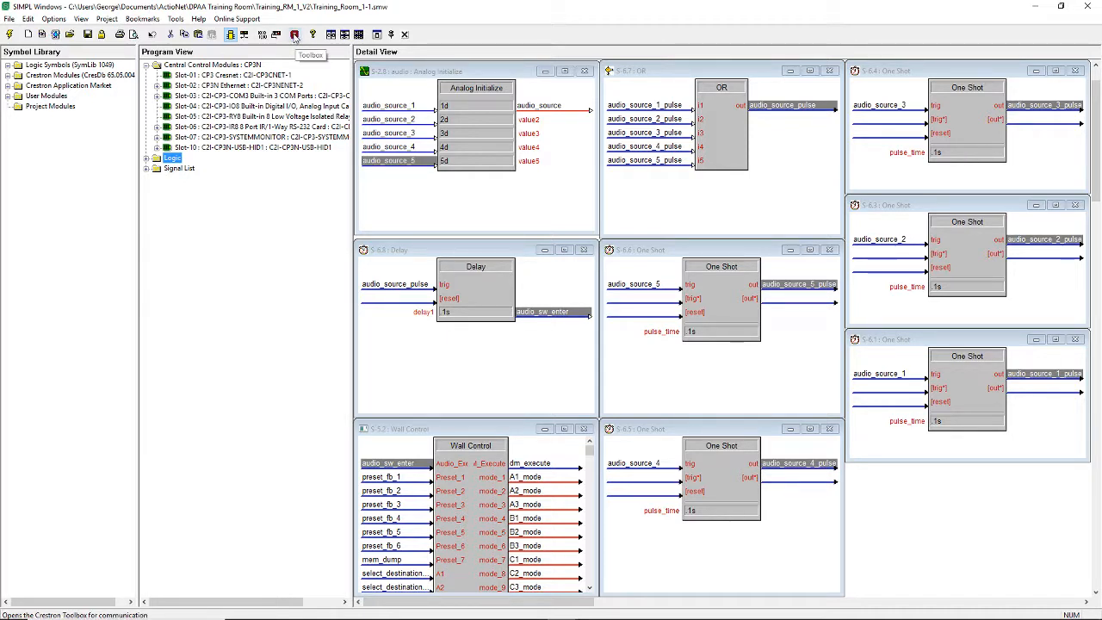
left_click(293, 34)
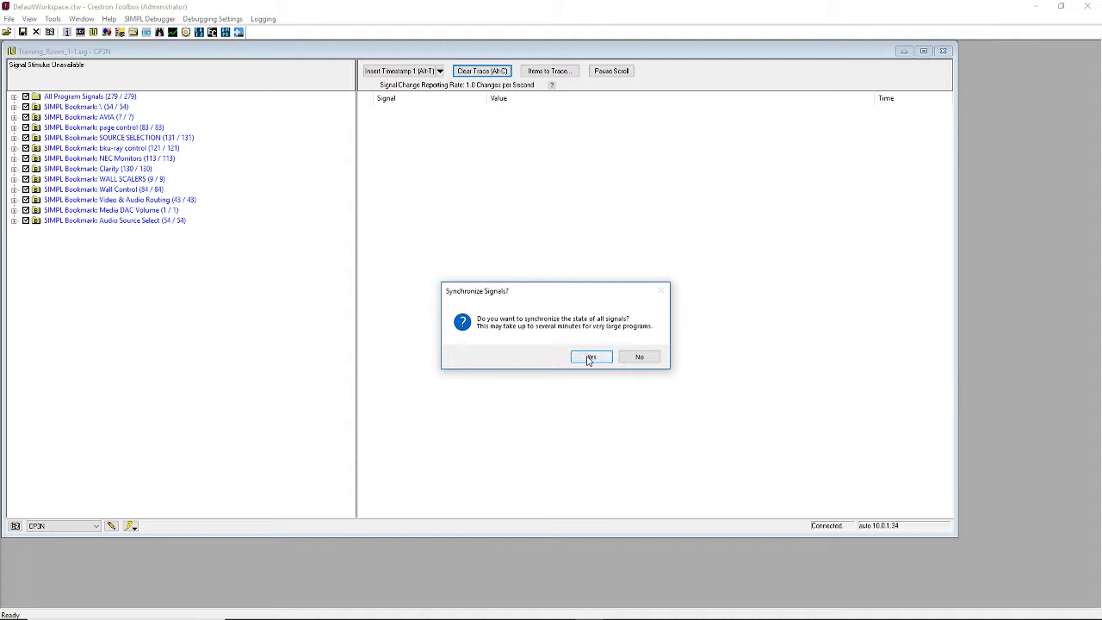
left_click(589, 358)
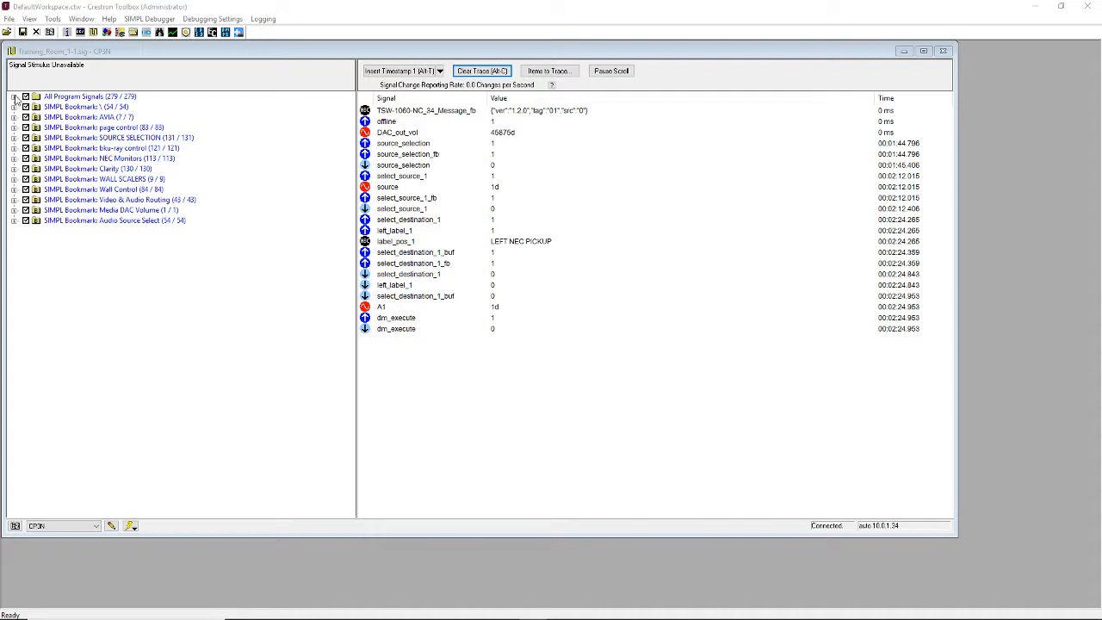
- Examine the signals under All Program Signals and the root SIMPL bookmark in the debugger, collapsing each list after viewing
left_click(13, 98)
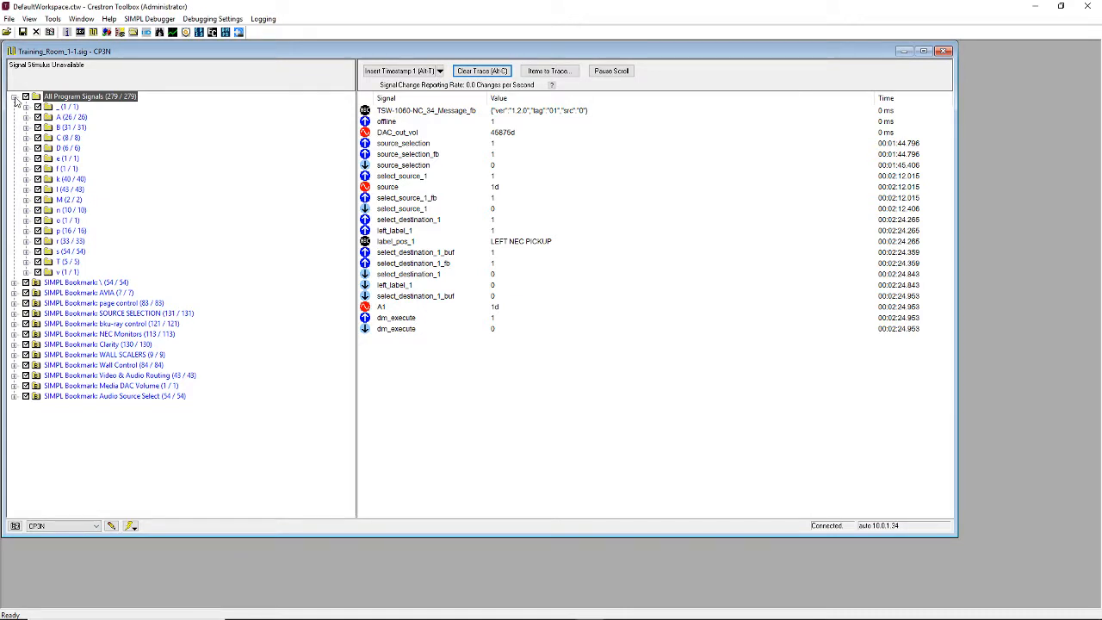
left_click(14, 98)
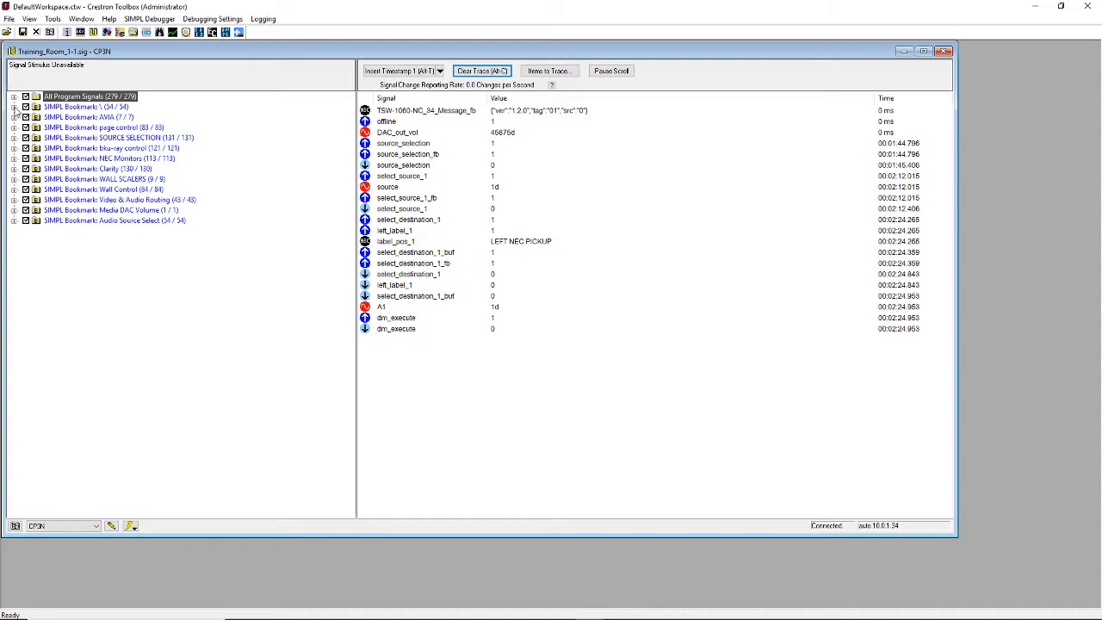
left_click(14, 107)
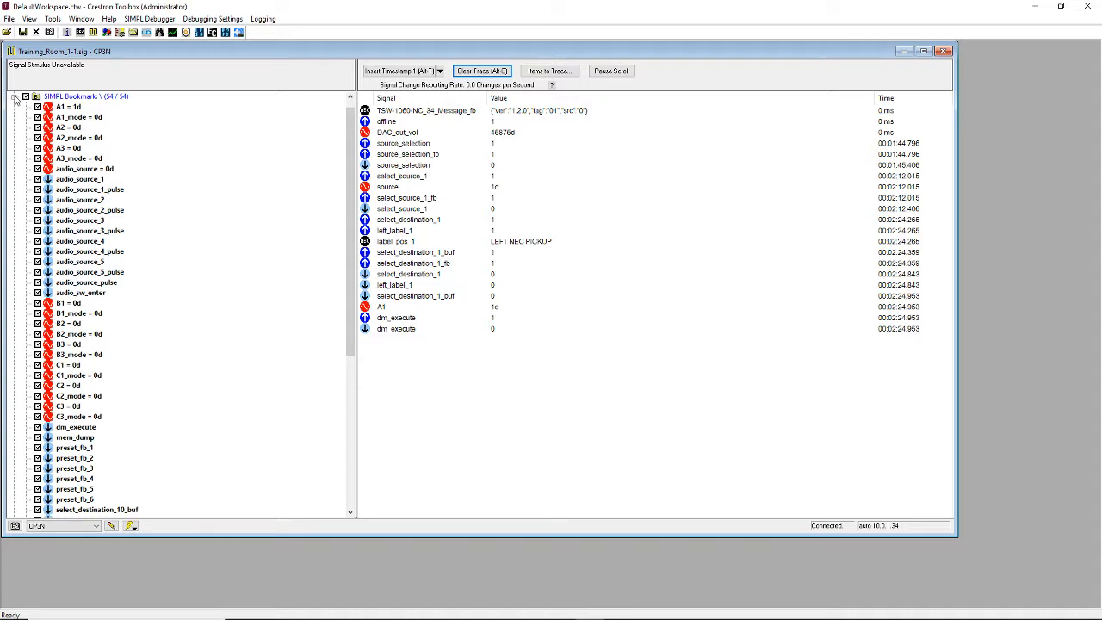
left_click(13, 96)
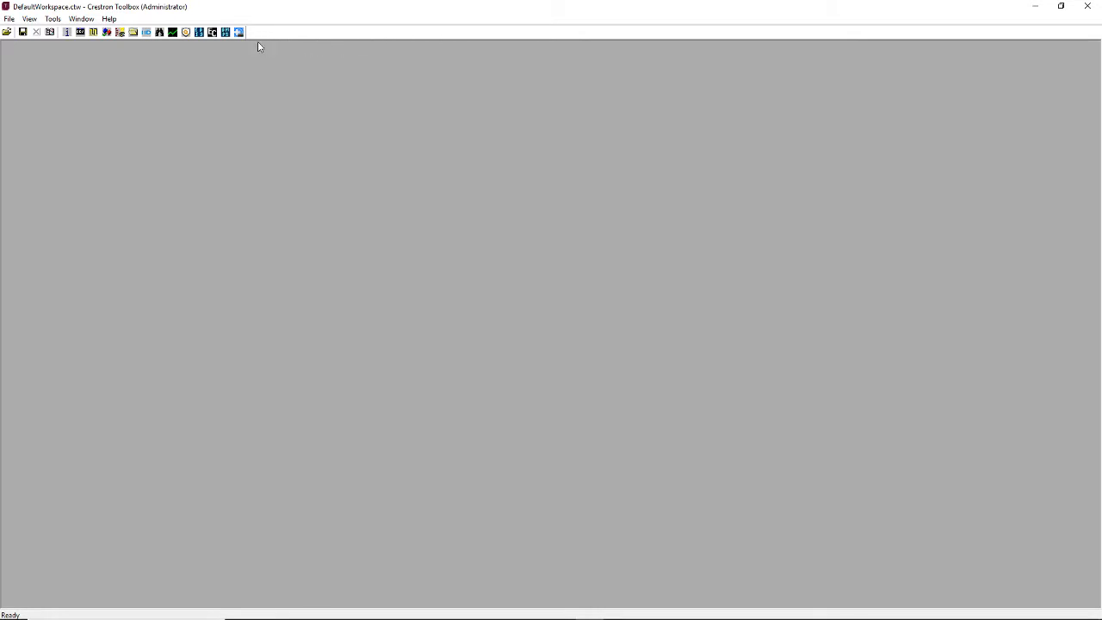
- Open System Info for the CP3N in a maximized window and look over the available address book entries without changing the selection
left_click(67, 33)
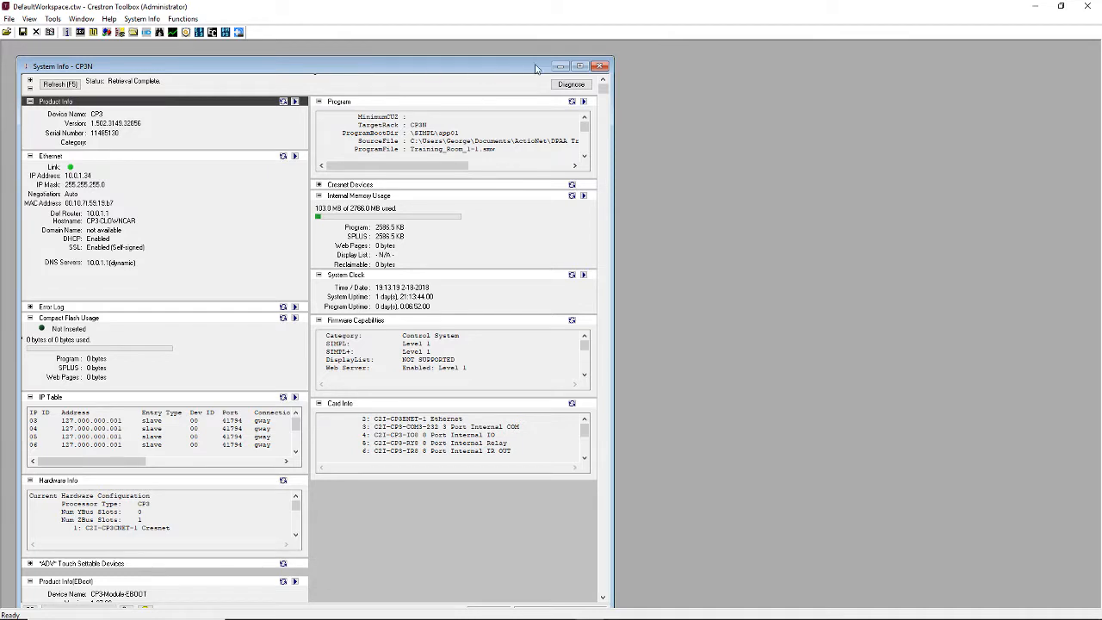
left_click(579, 66)
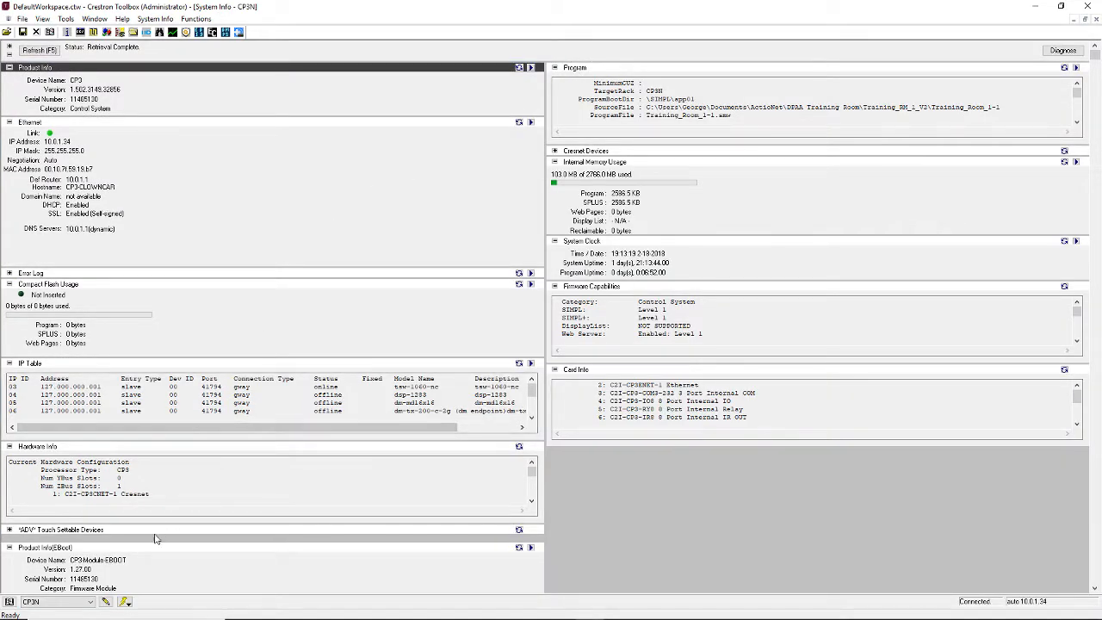
left_click(90, 602)
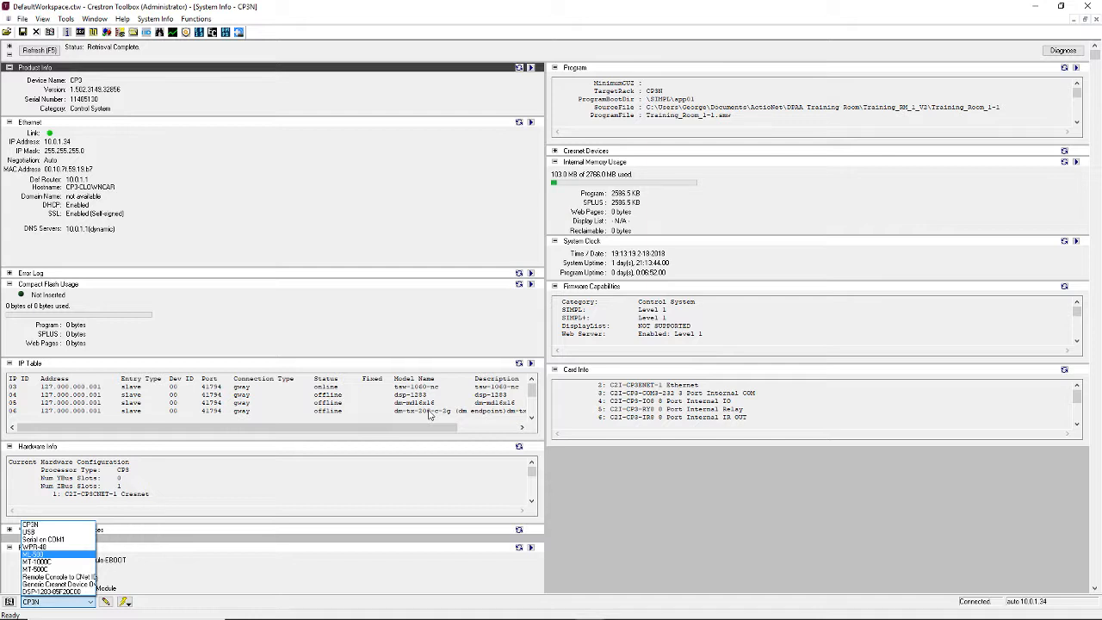
left_click(533, 422)
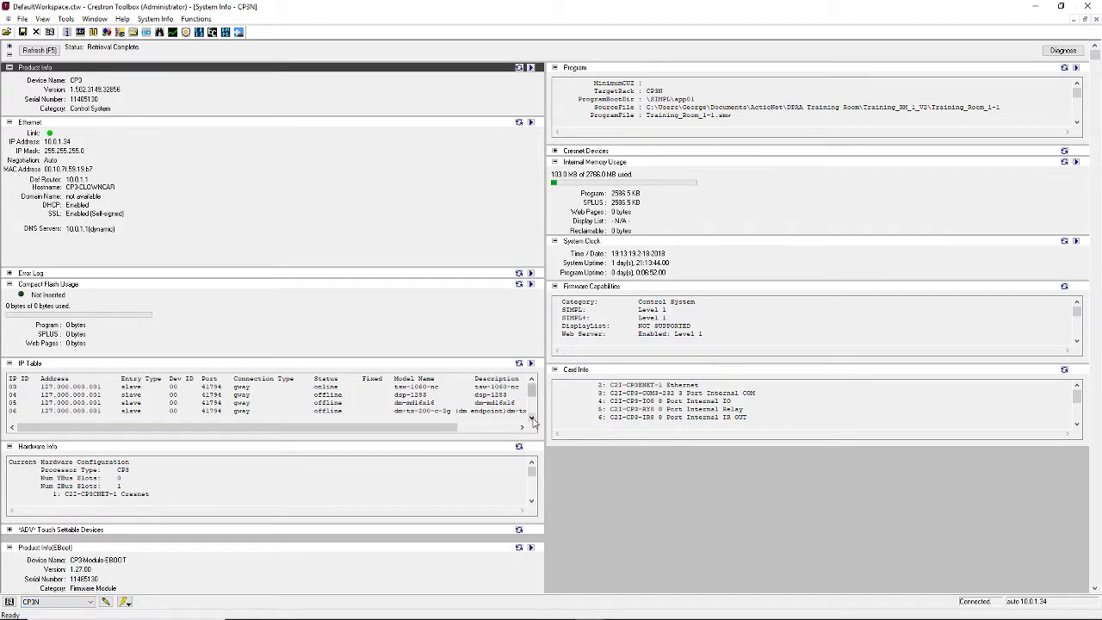
- Examine the CP3N's IP Table entries from IP ID 03 through the last one, checking each device's status and model
left_click(533, 420)
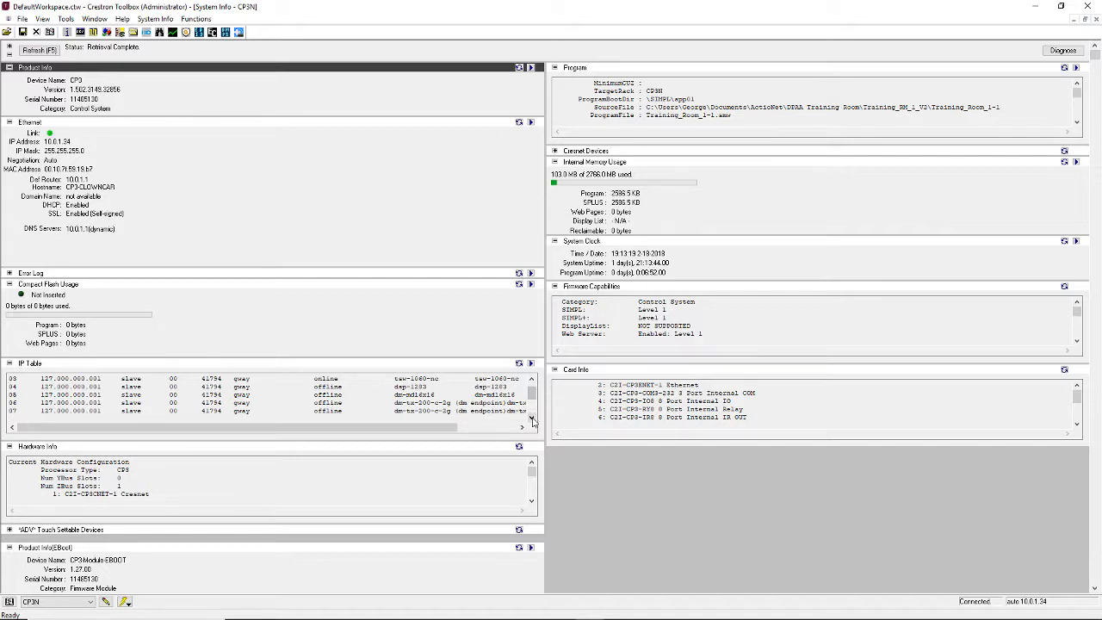
left_click(533, 420)
left_click(533, 420)
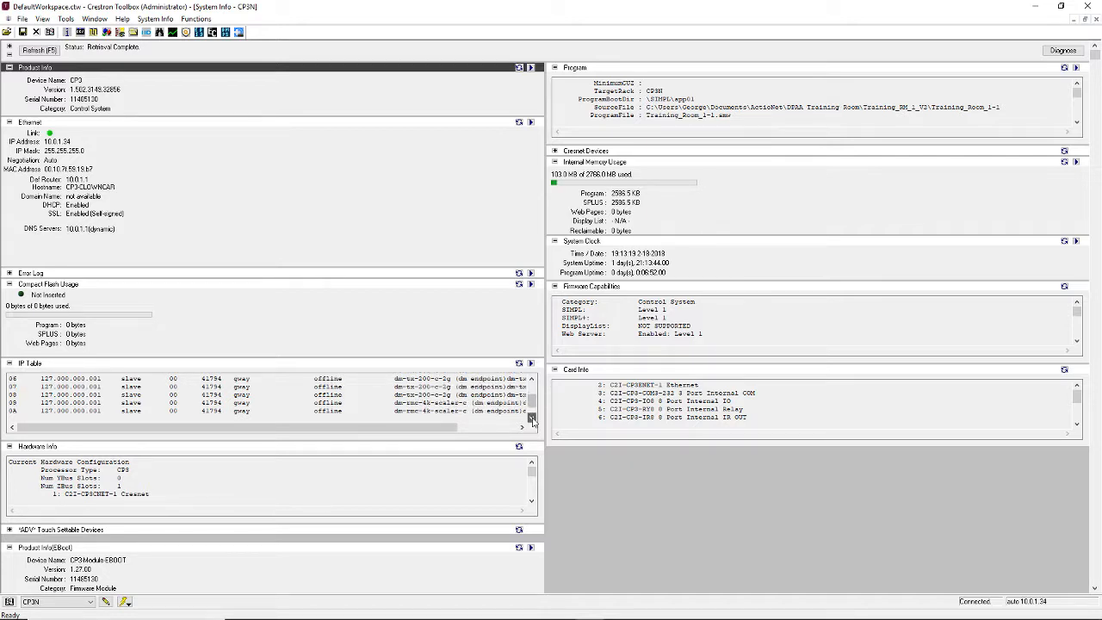
left_click(533, 420)
left_click(533, 420)
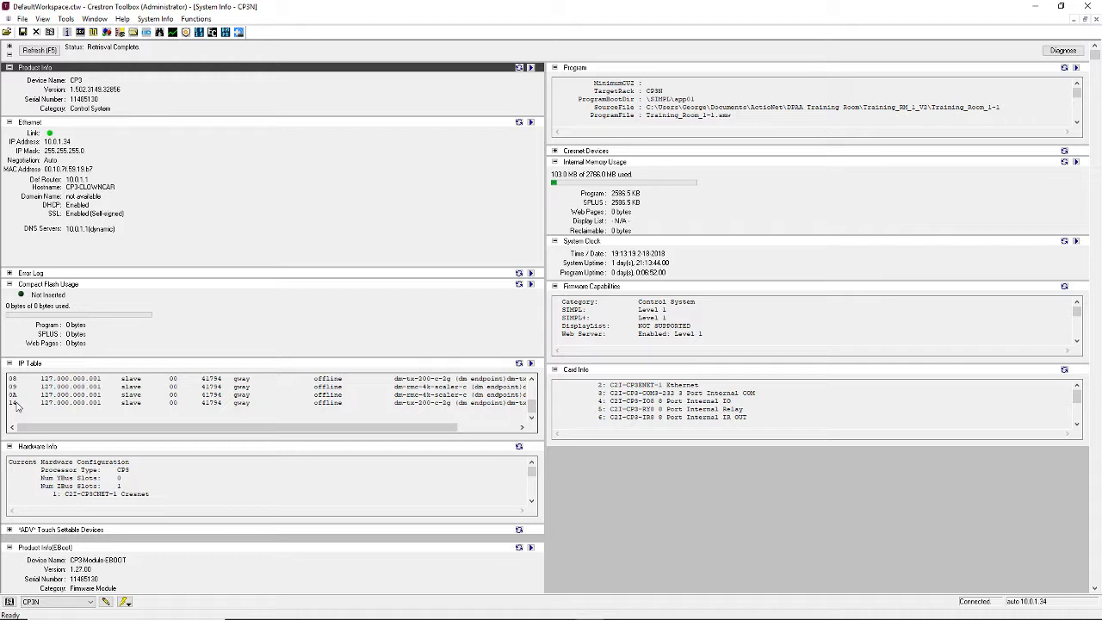
scroll(16, 406, "up", 2)
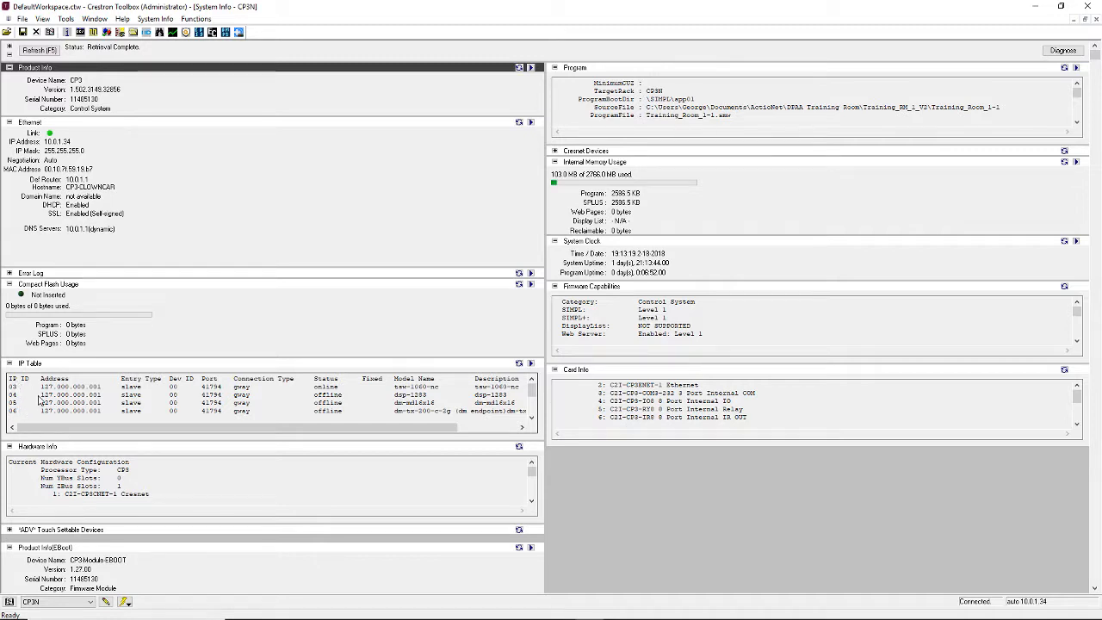
scroll(40, 401, "down", 1)
scroll(41, 401, "down", 5)
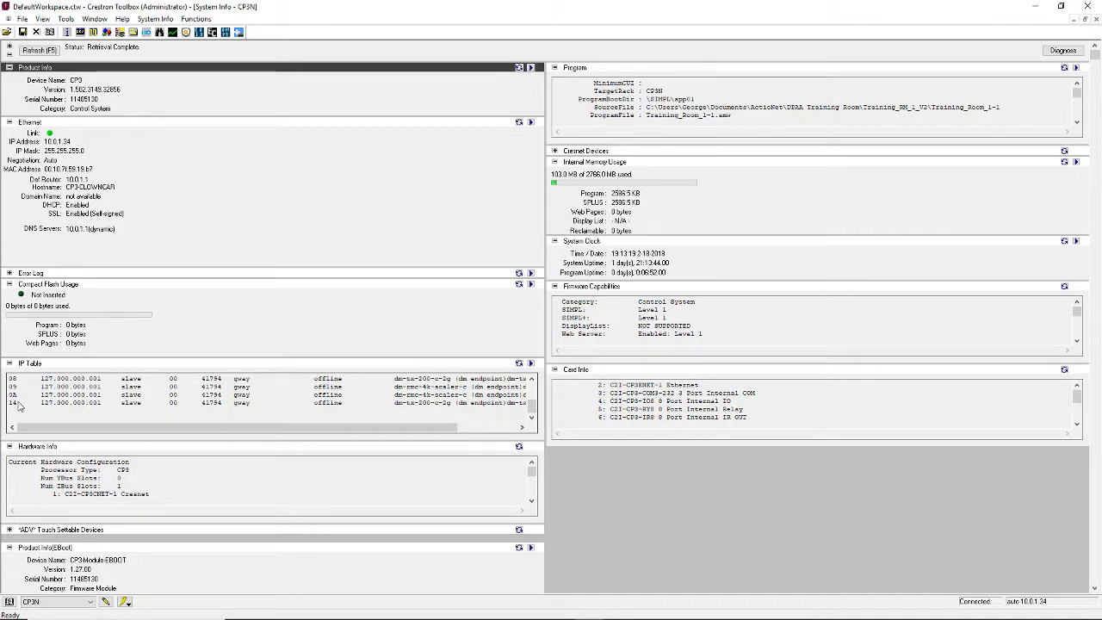
scroll(19, 406, "up", 2)
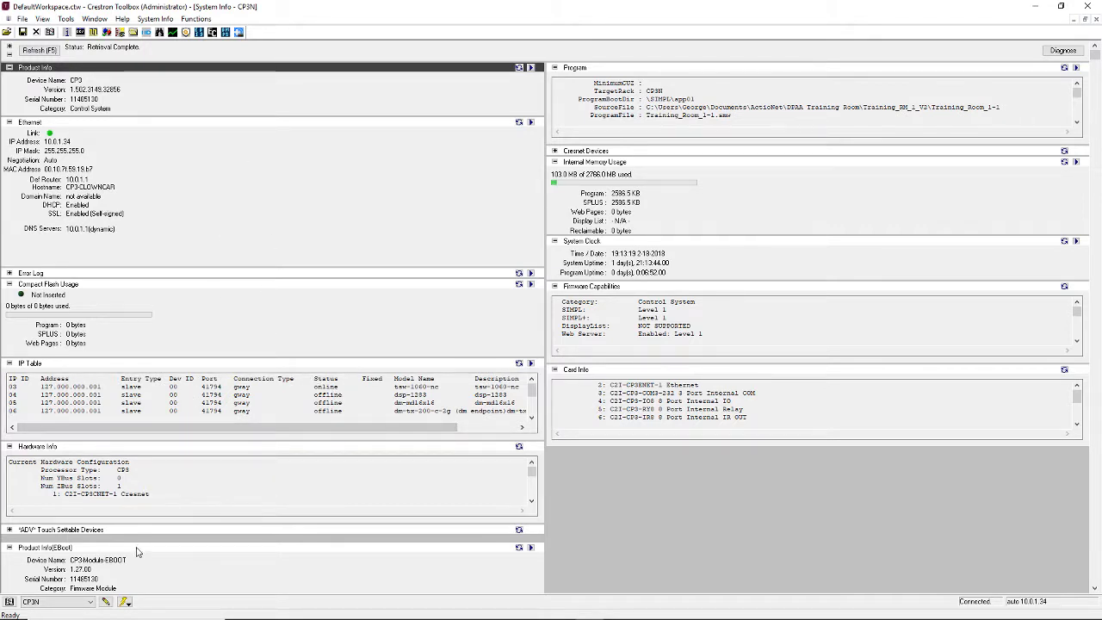
- Try to retrieve system information for the MT-1000C address book entry, dismissing the resulting notice
left_click(92, 603)
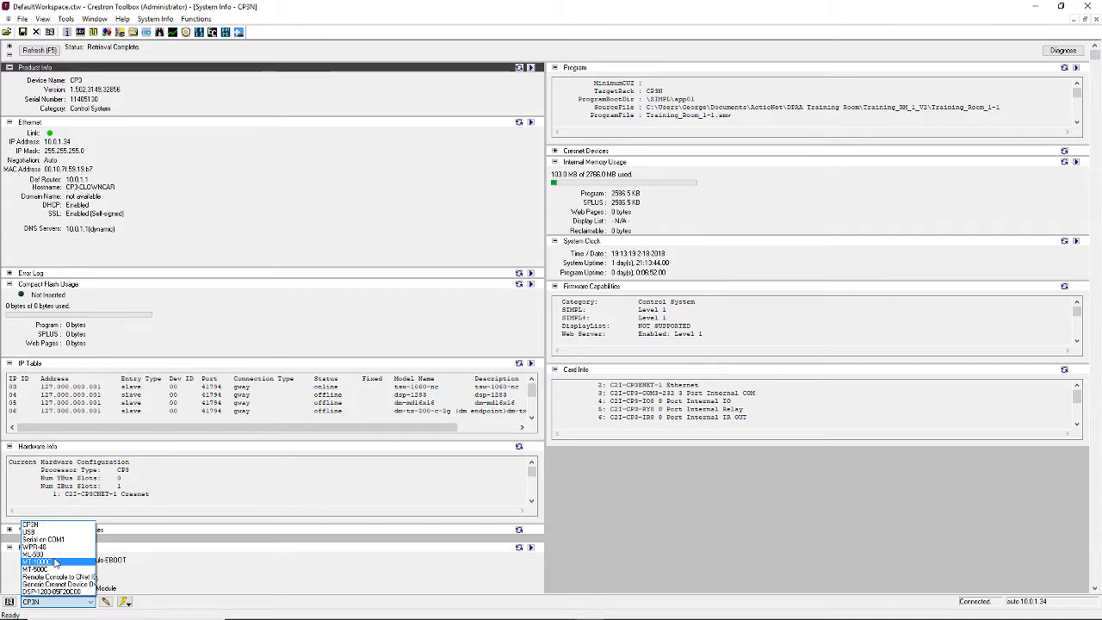
left_click(55, 562)
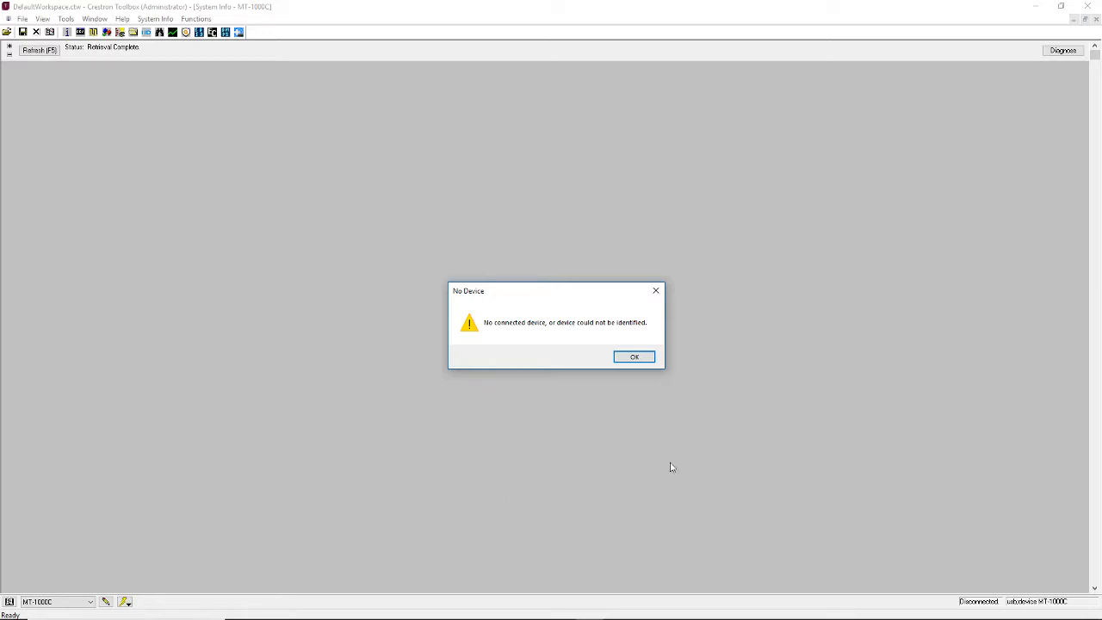
left_click(639, 358)
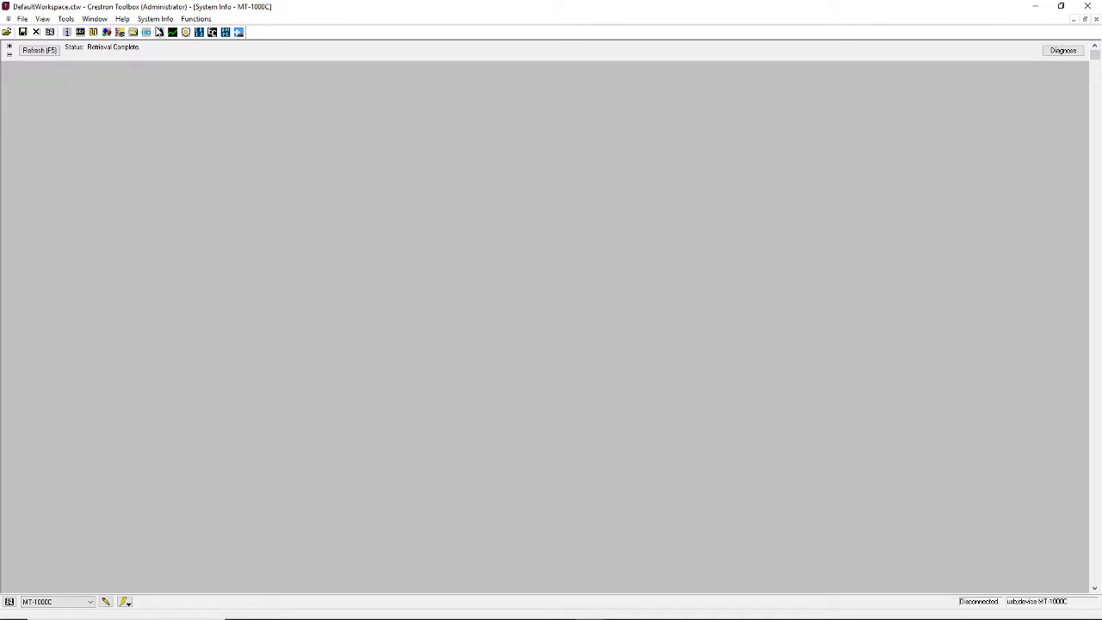
- Run the Device Discovery Tool and request detailed information for the CP3 control system found at 10.0.1.34
left_click(159, 32)
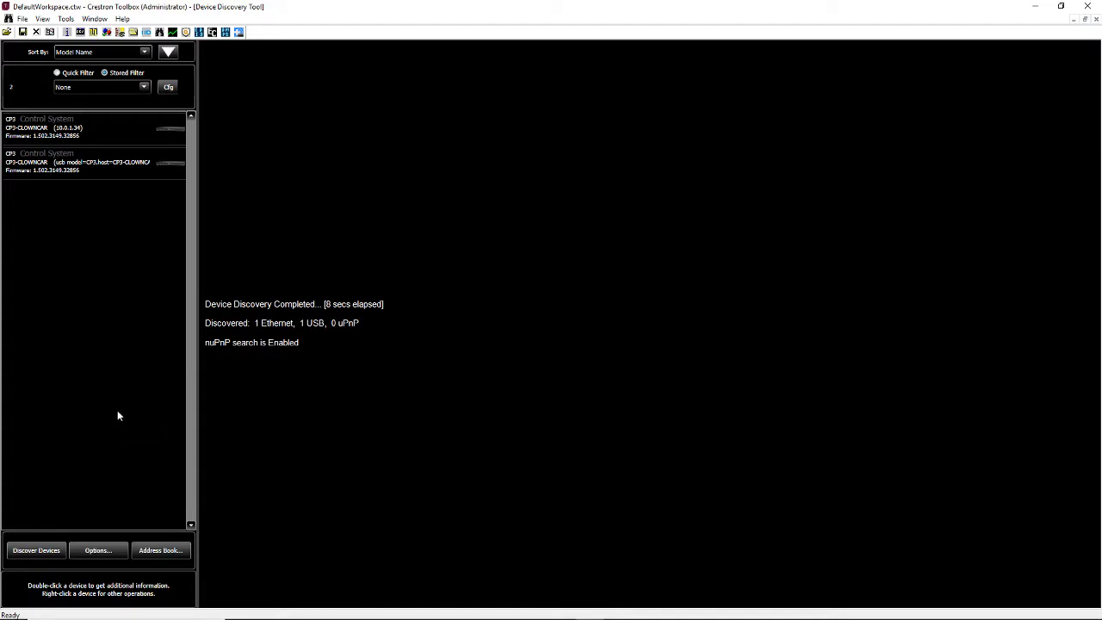
left_click(104, 144)
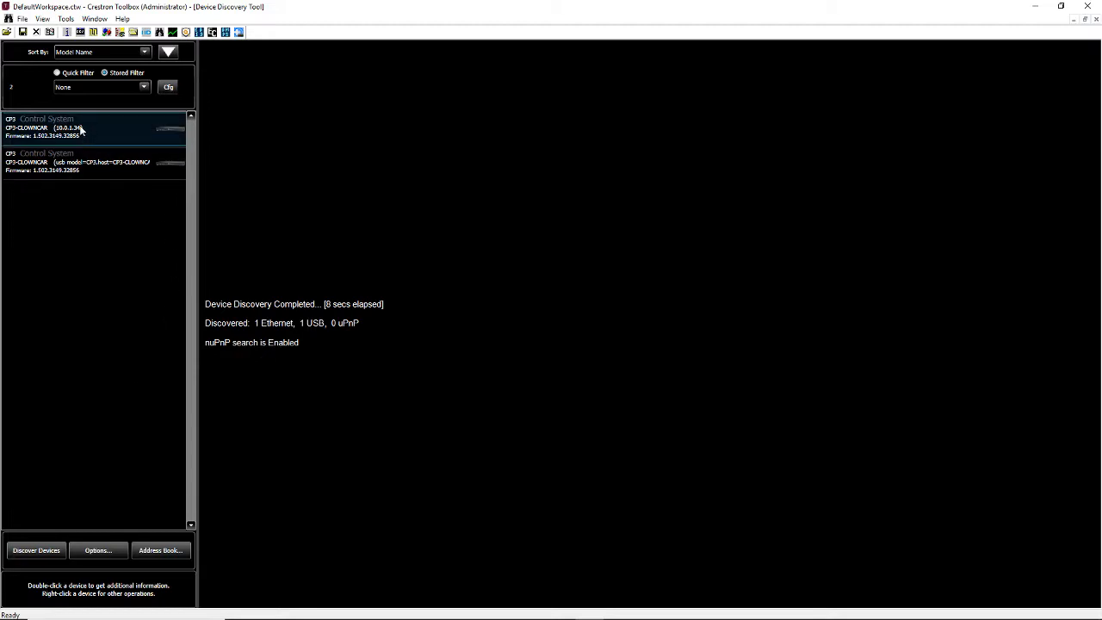
double_click(79, 128)
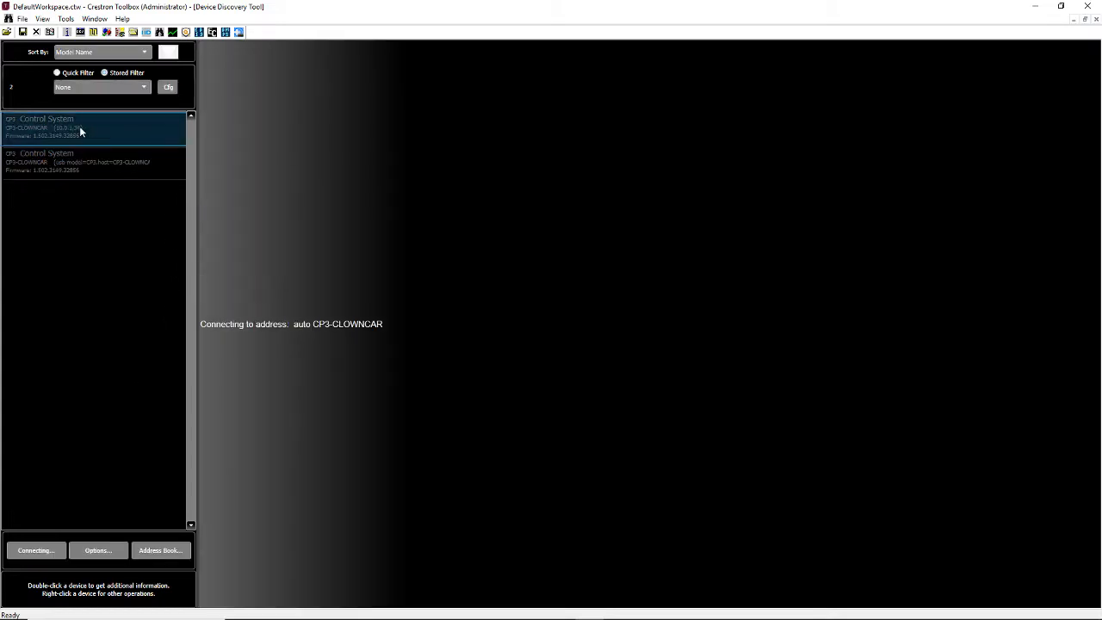
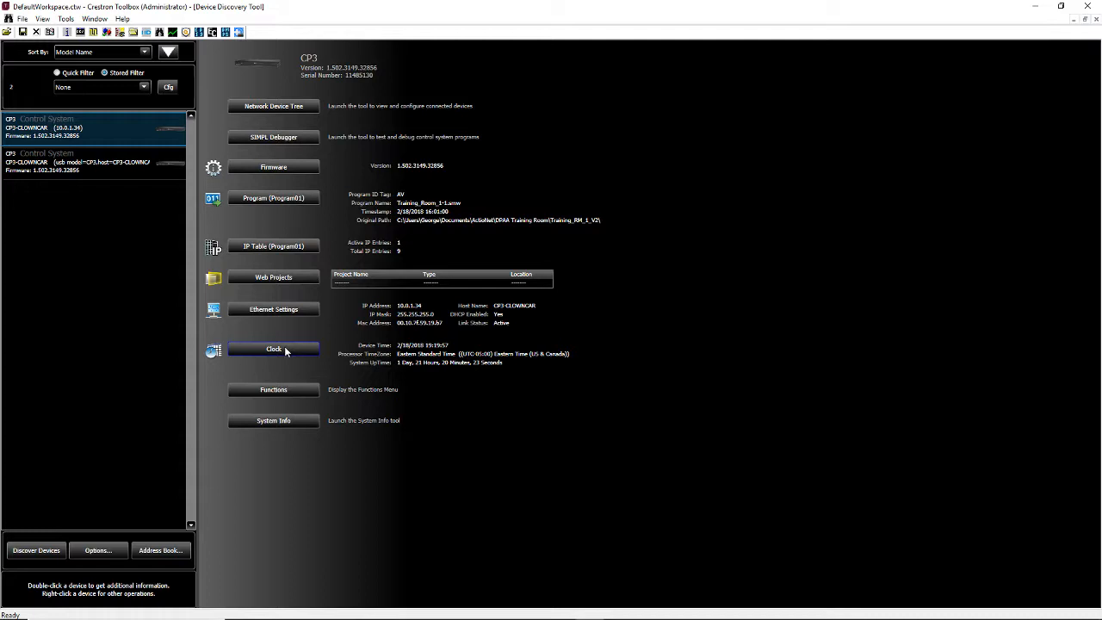
- Look over the list of device functions available for the CP3 control system and leave it without choosing any
left_click(285, 391)
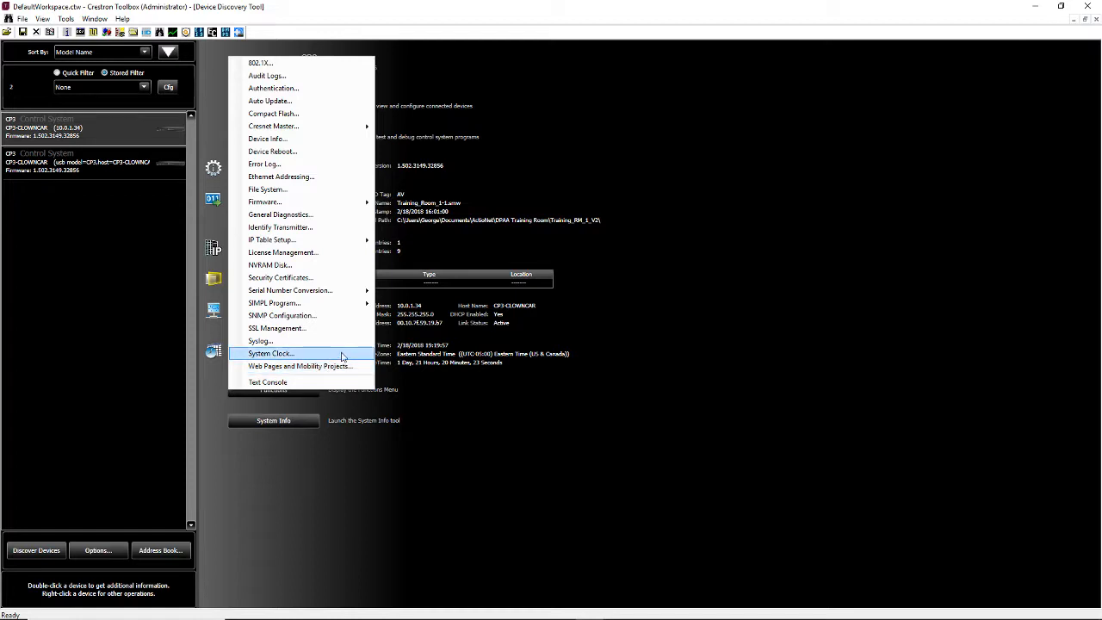
left_click(356, 10)
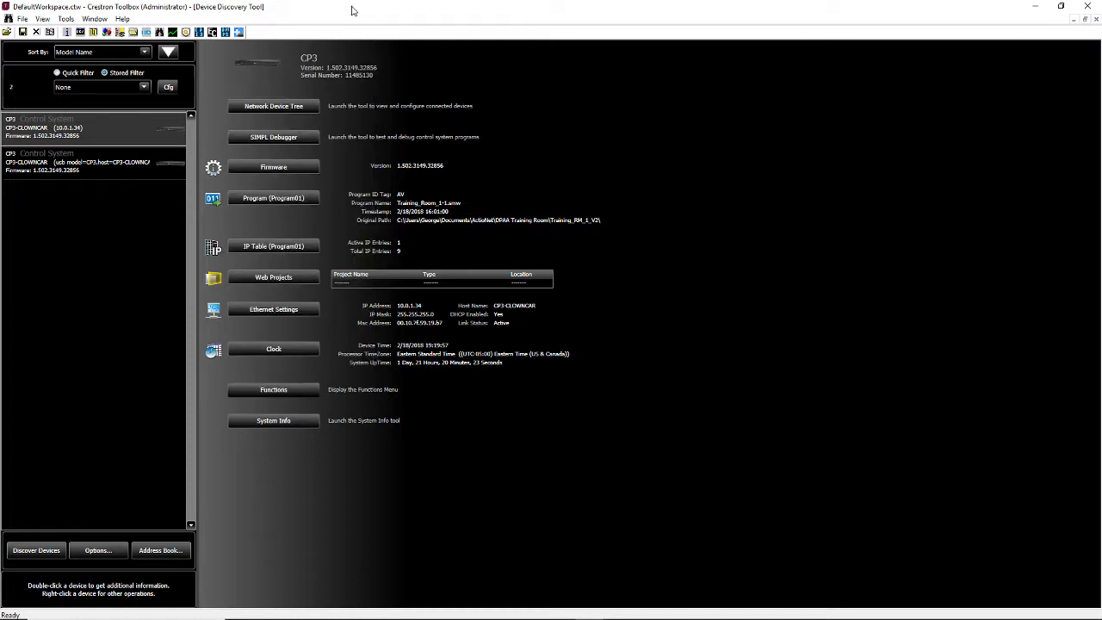
- Open the local Crestron Toolbox help, read the Device Description topic under About Device Learner, and close the help
left_click(122, 21)
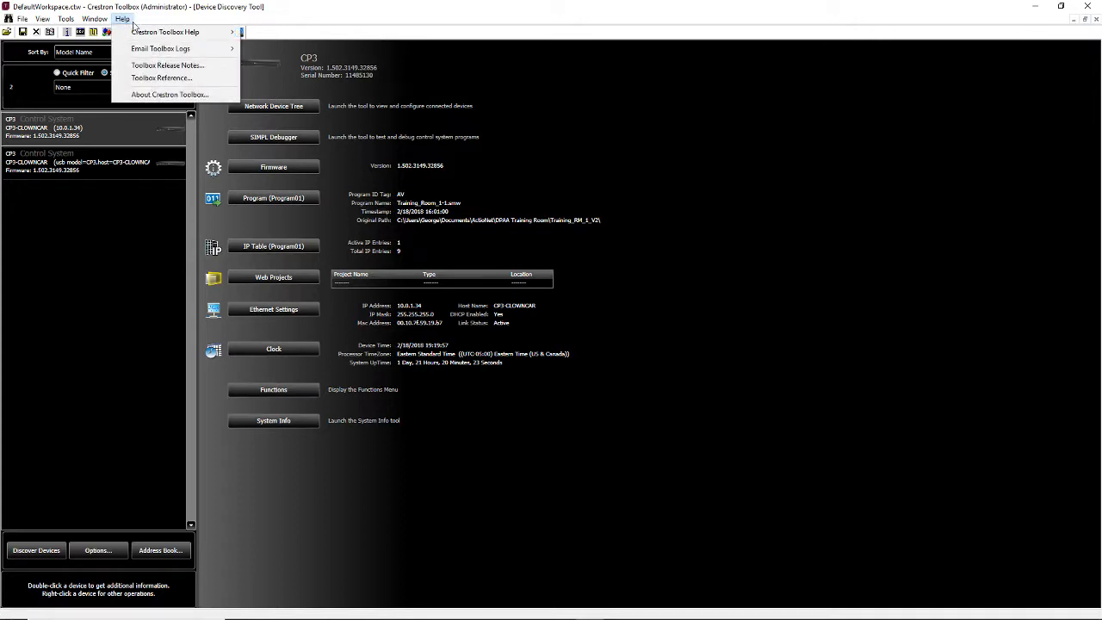
mouse_move(156, 35)
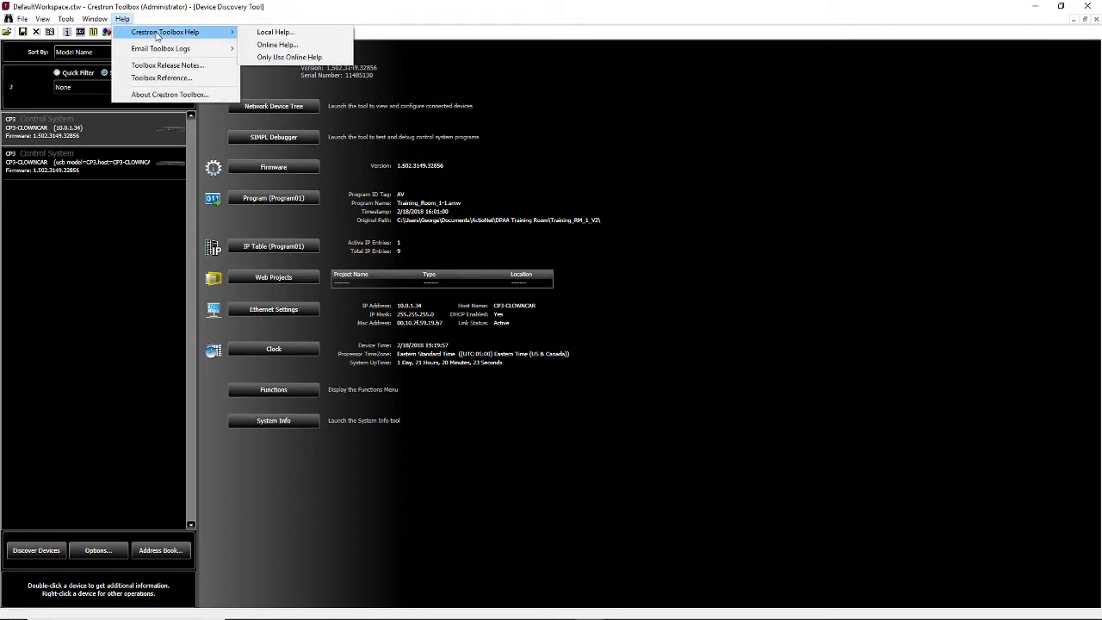
left_click(284, 32)
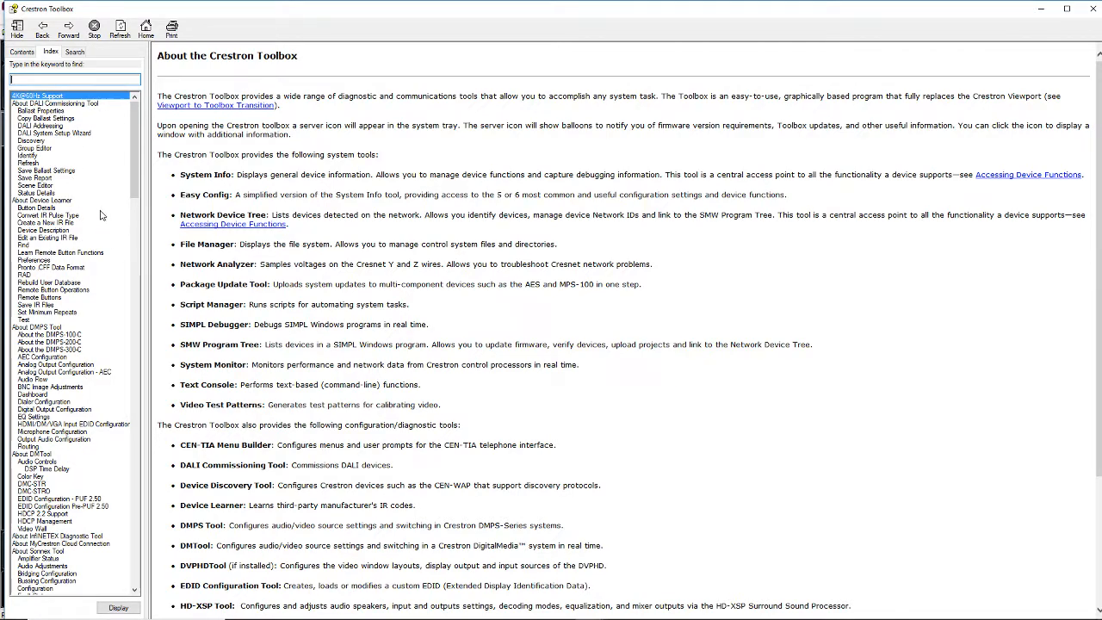
double_click(54, 231)
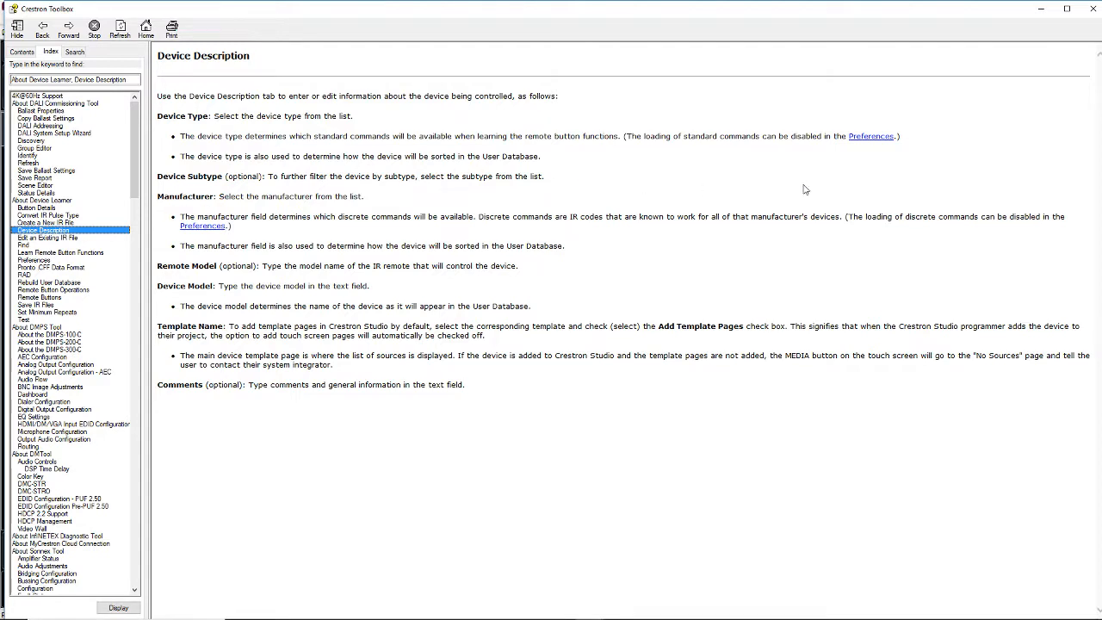
left_click(1093, 11)
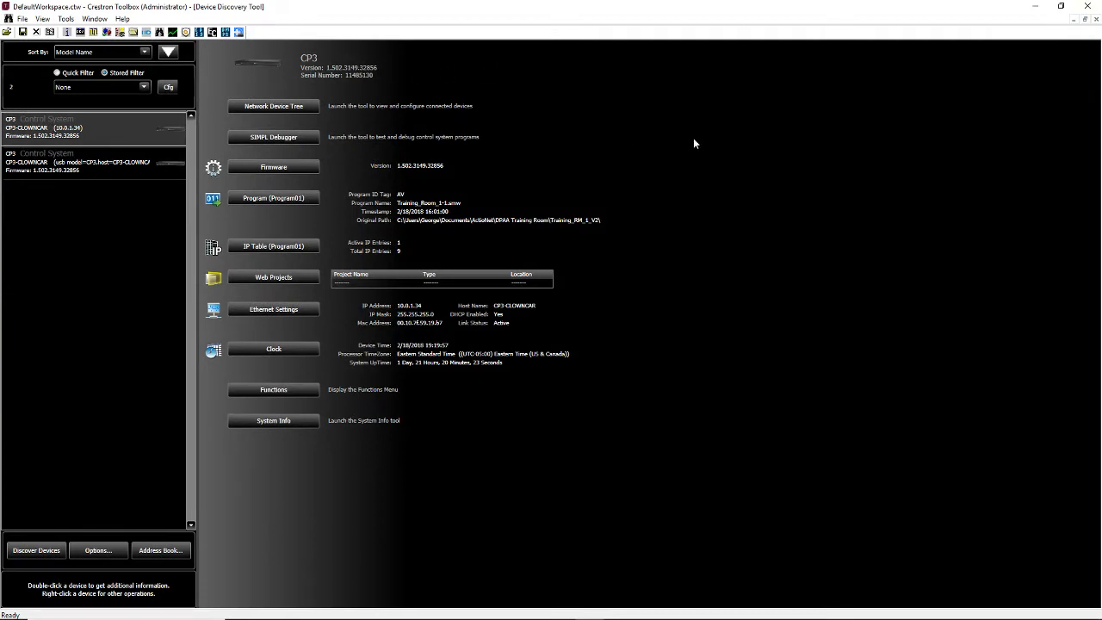
- Close the Device Discovery Tool and review the address book entries and connection settings without changing anything
left_click(1096, 23)
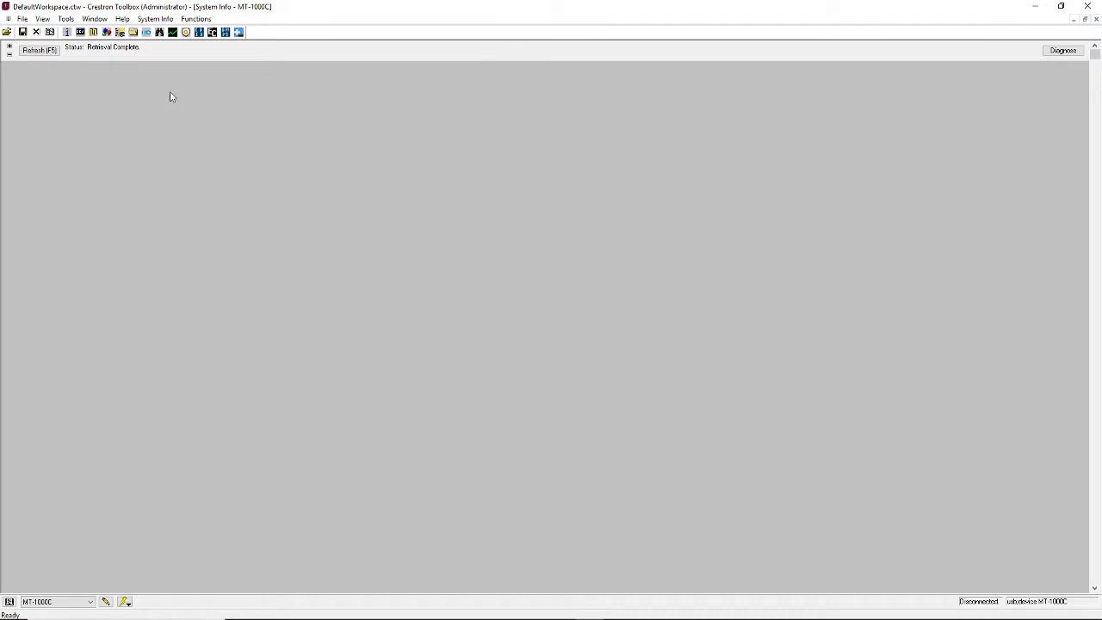
left_click(10, 602)
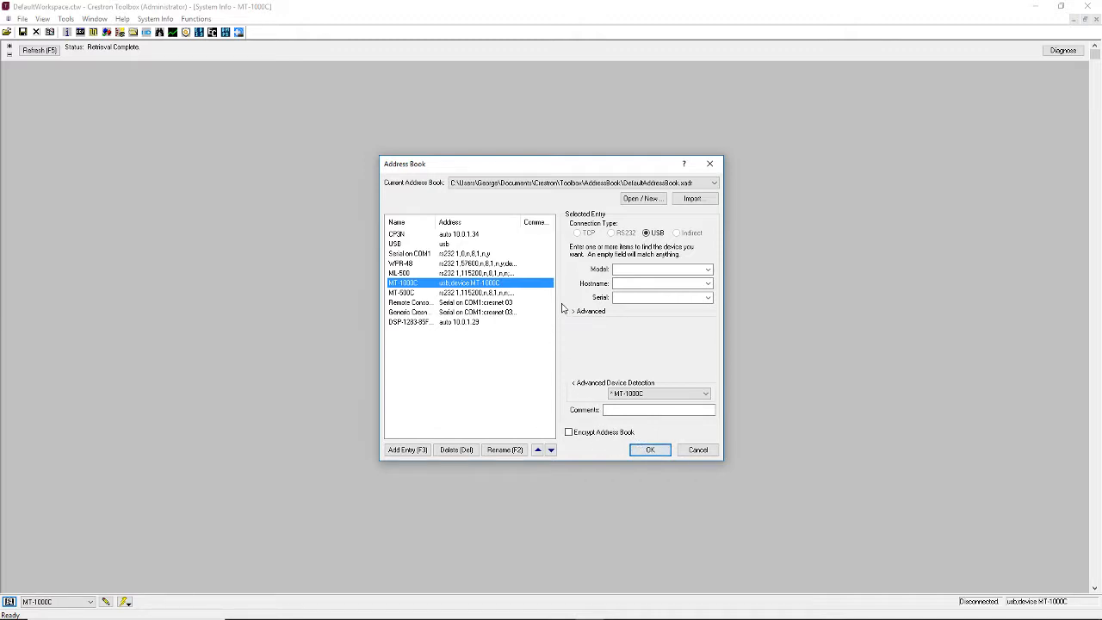
left_click(699, 452)
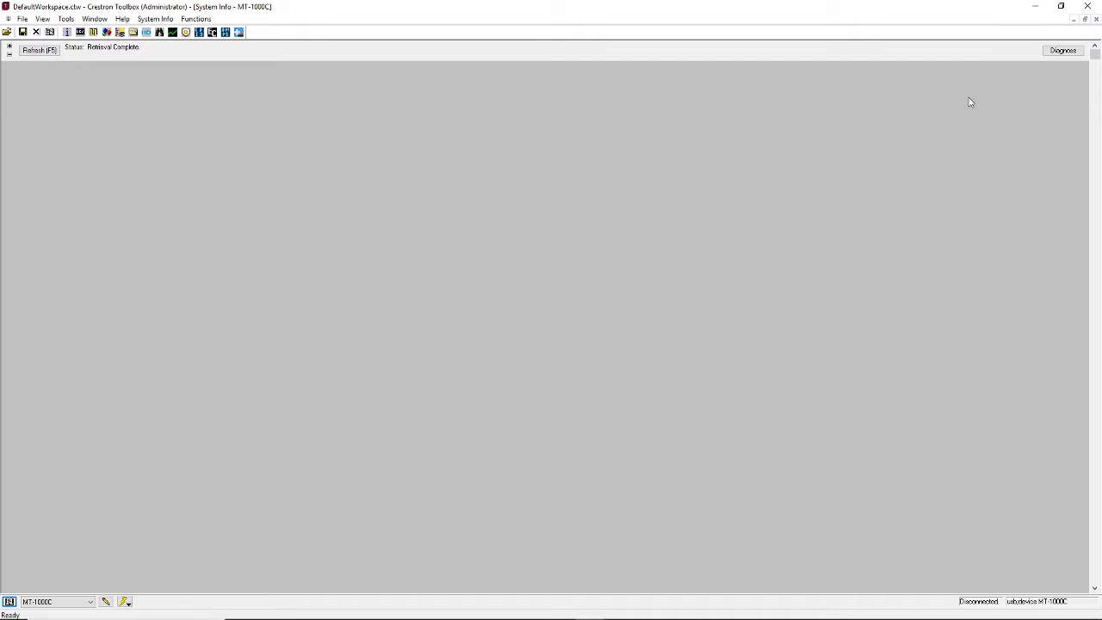
- Close Crestron Toolbox and exit SIMPL Windows with the Training_Room_1-1 program
left_click(1087, 10)
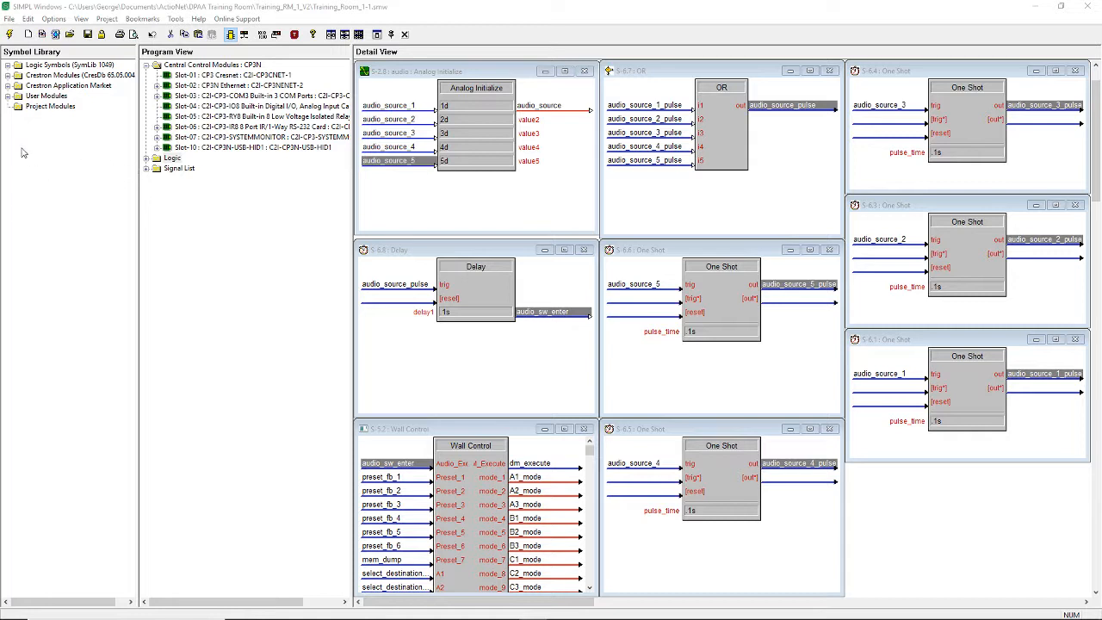
left_click(10, 21)
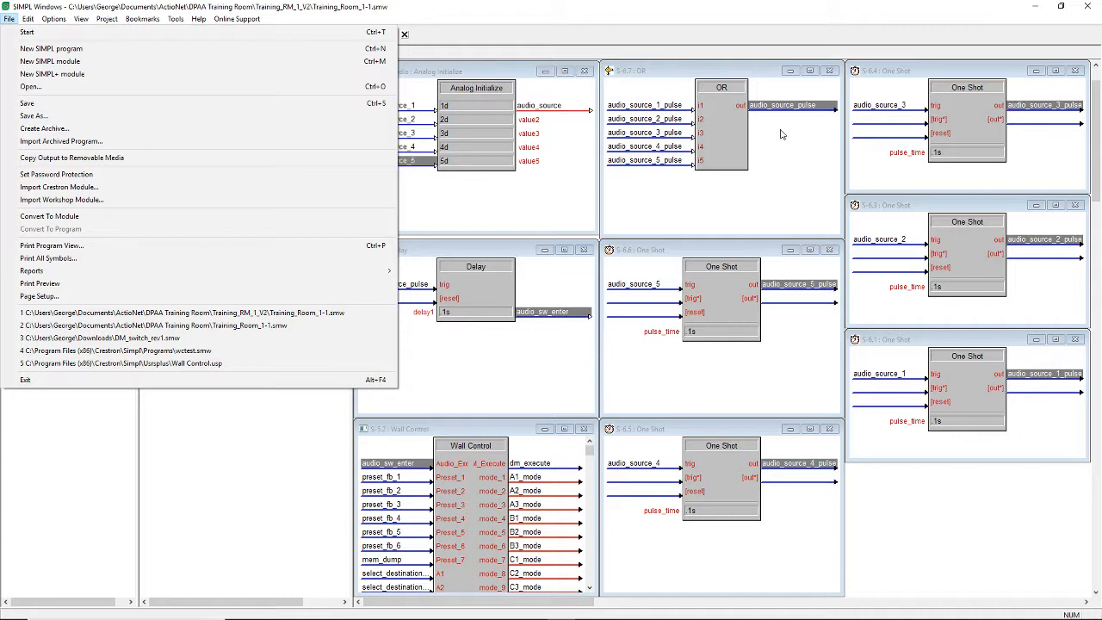
left_click(1090, 10)
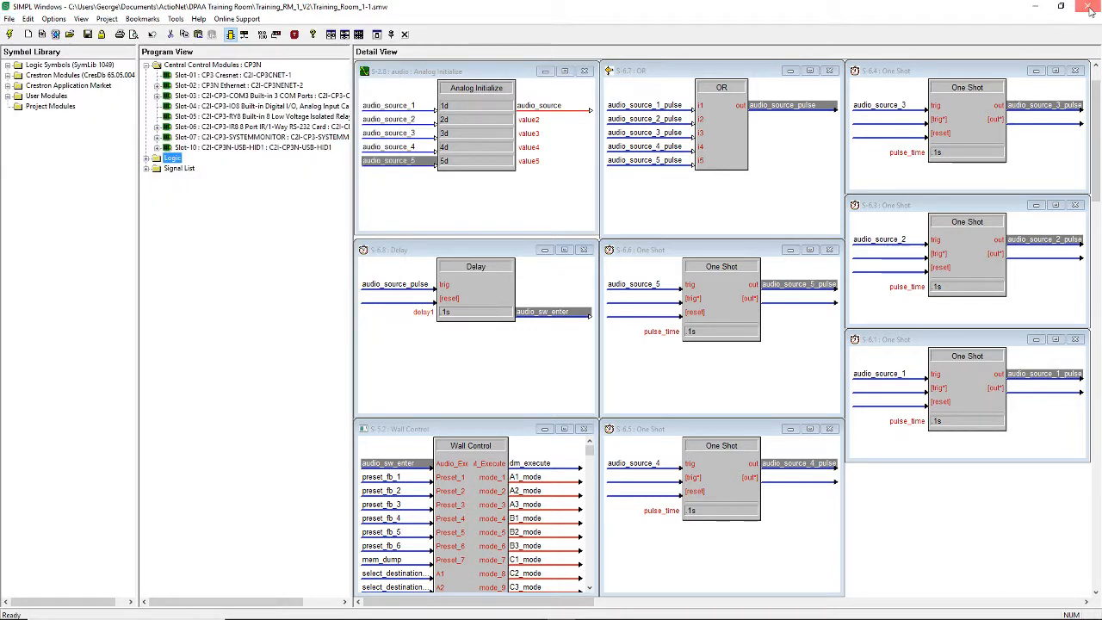
left_click(1090, 10)
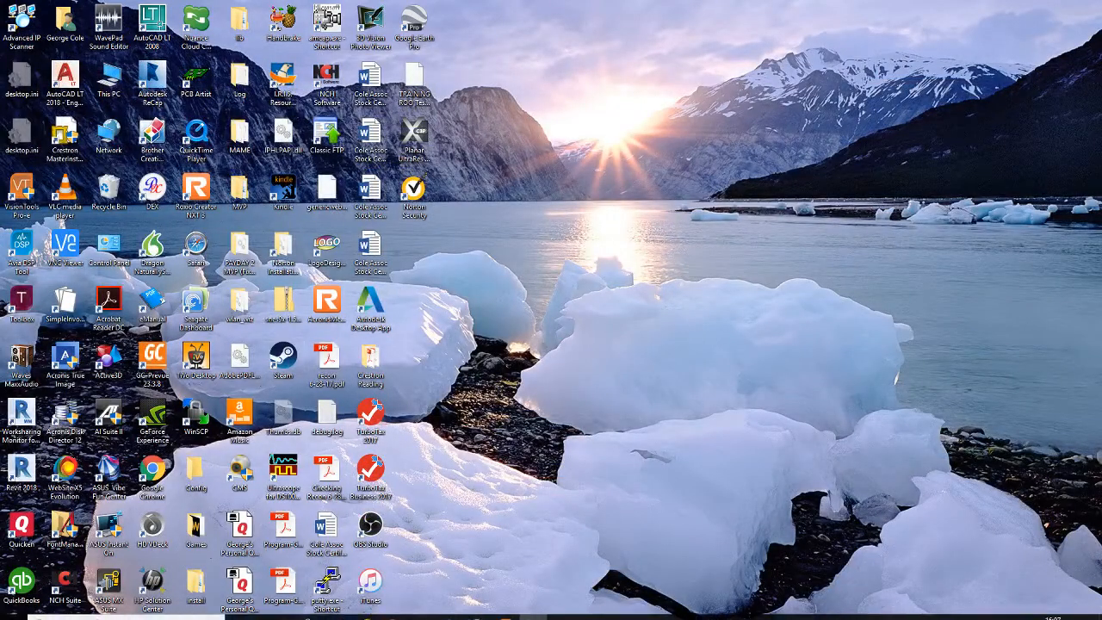
- Start SIMPL Windows from the Windows desktop with no program loaded
mouse_move(12, 611)
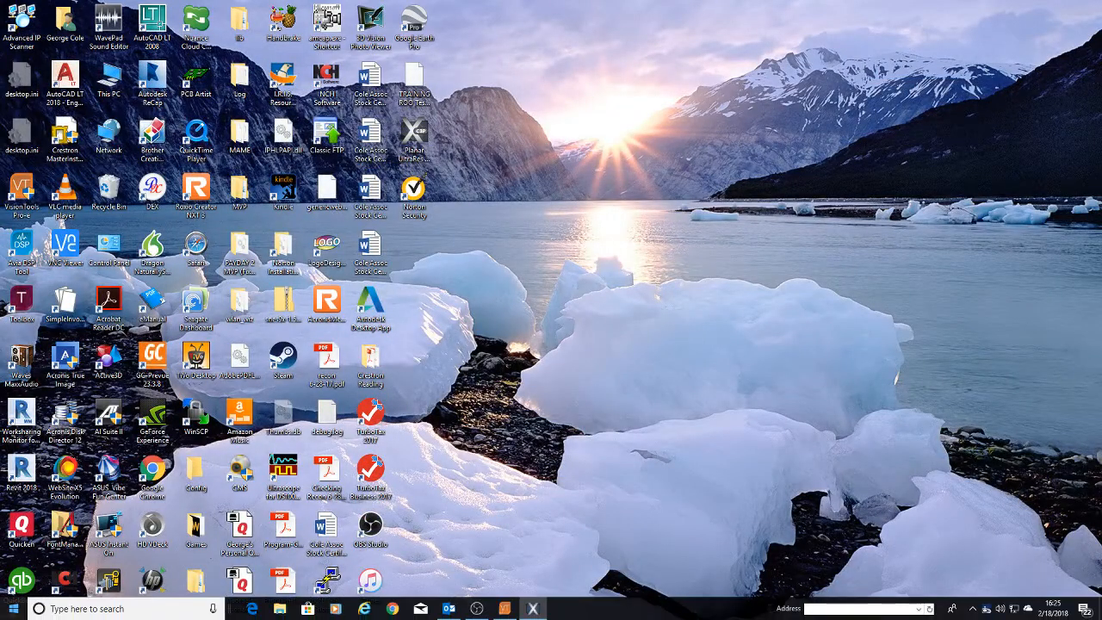
left_click(14, 611)
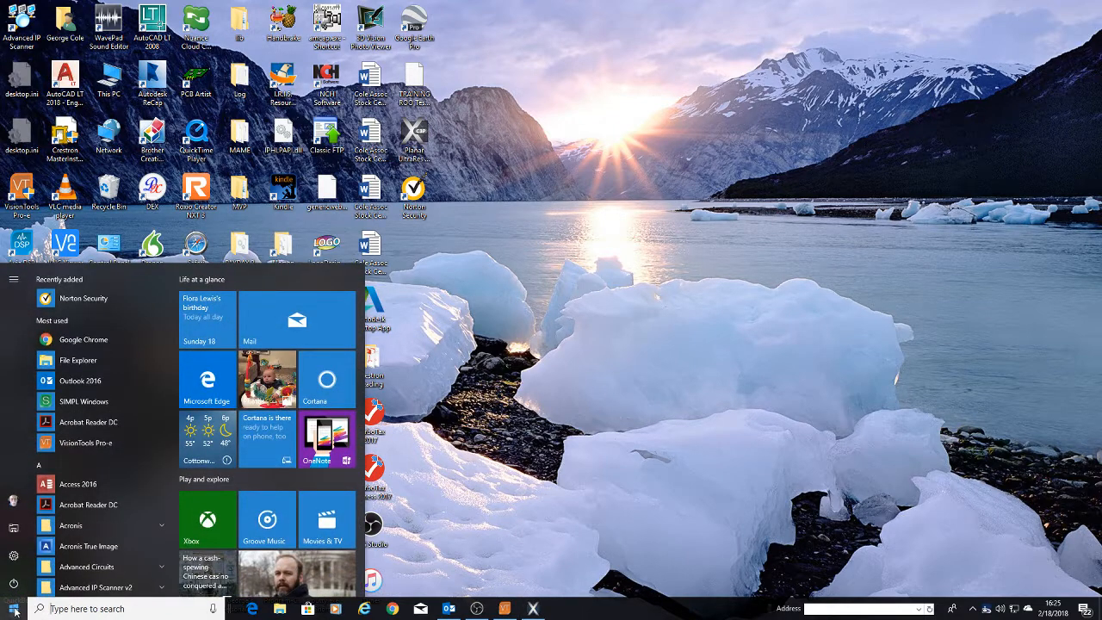
left_click(41, 404)
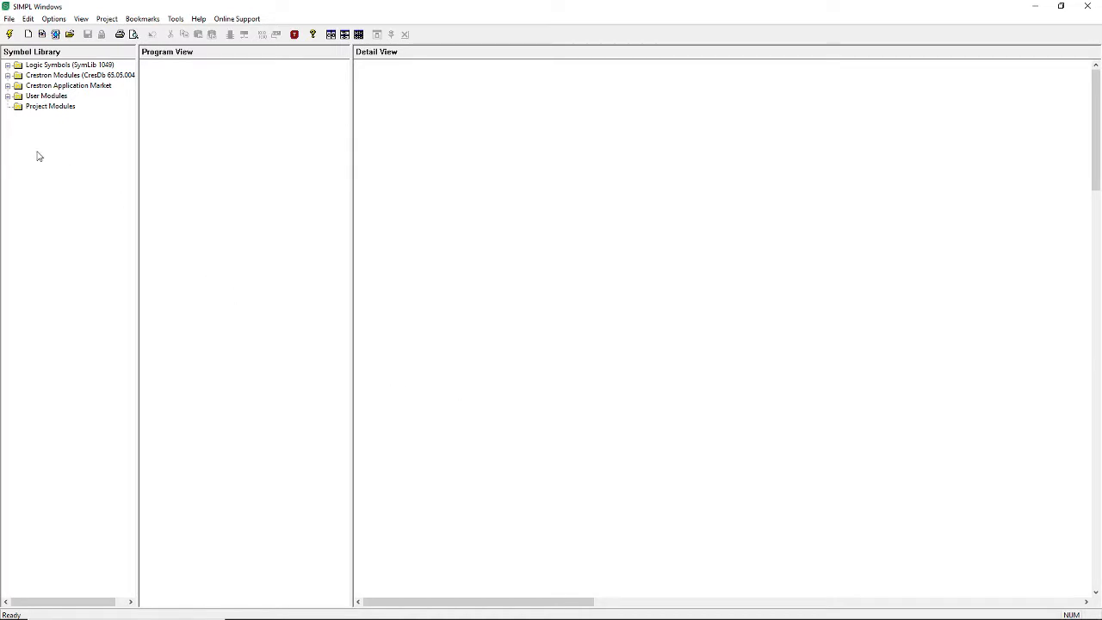
- Set up an archived program import using Training_Room_1-1_archive.zip from the Training_RM_1_V2 folder in DPAA Training Room
left_click(9, 21)
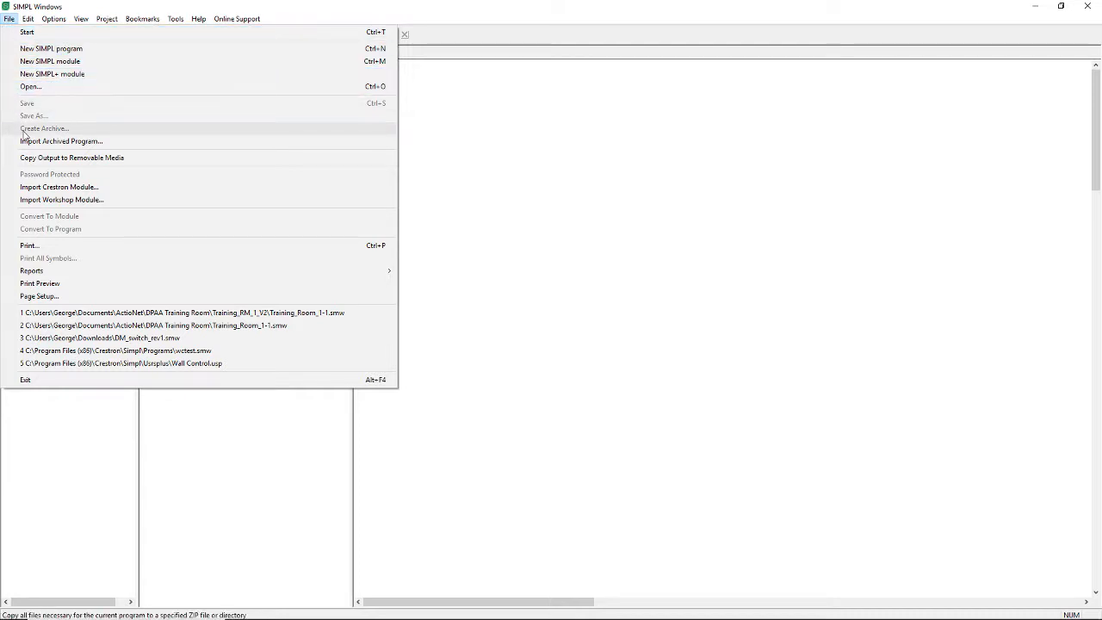
left_click(77, 144)
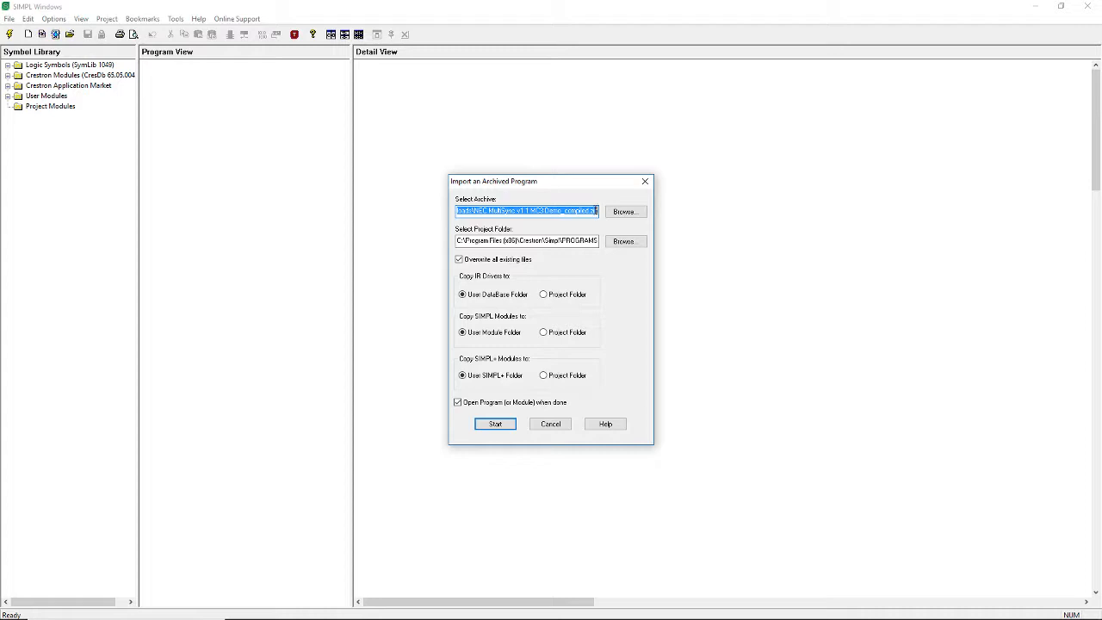
left_click(623, 212)
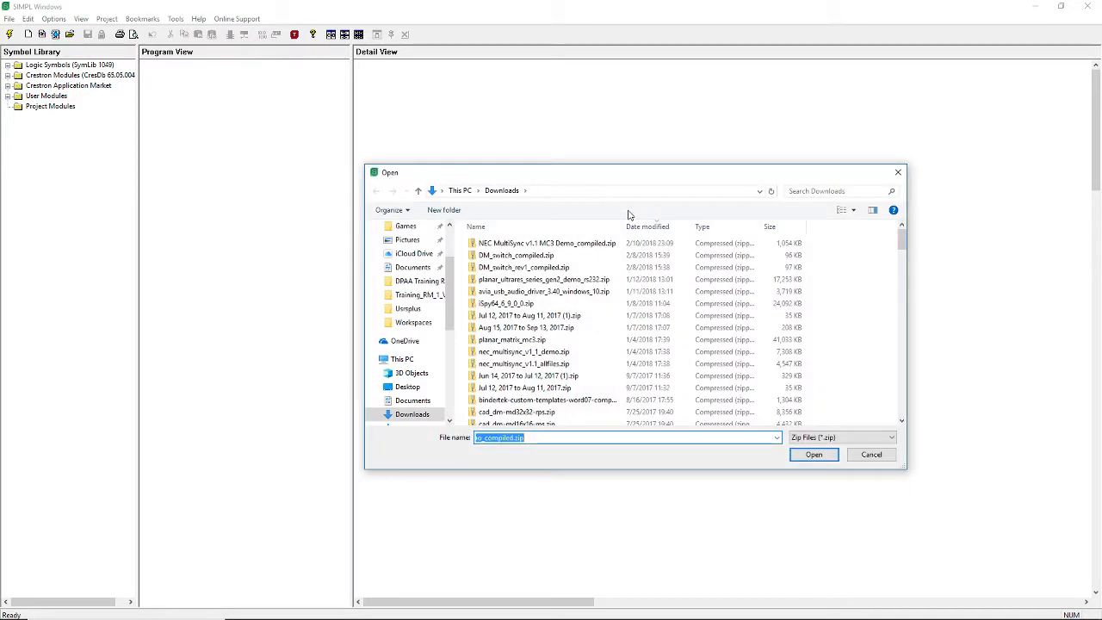
left_click(418, 283)
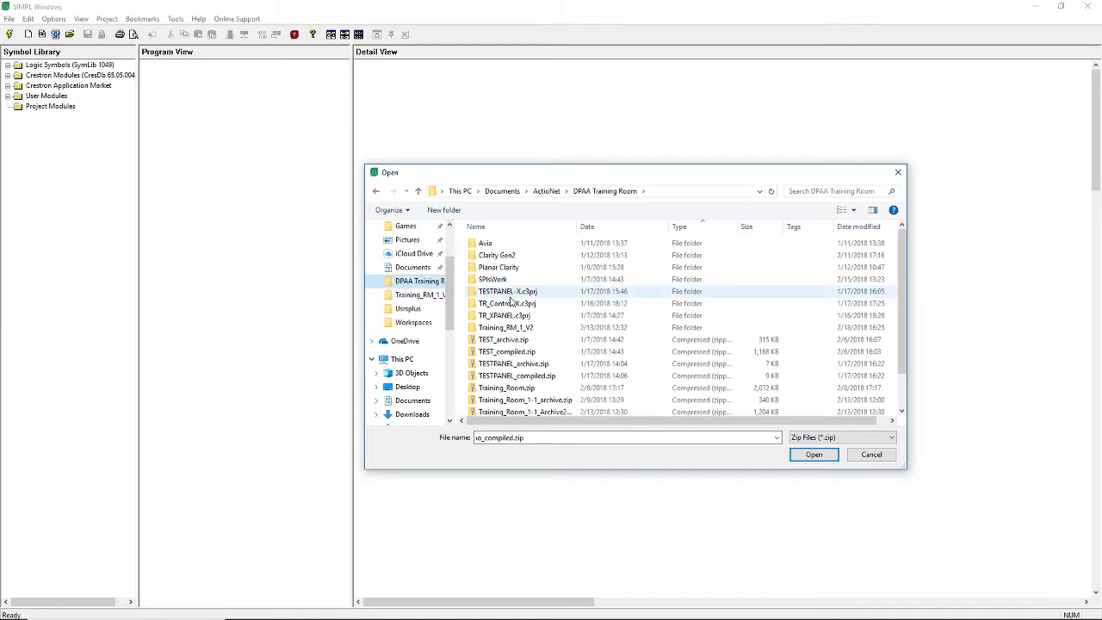
scroll(517, 311, "down", 1)
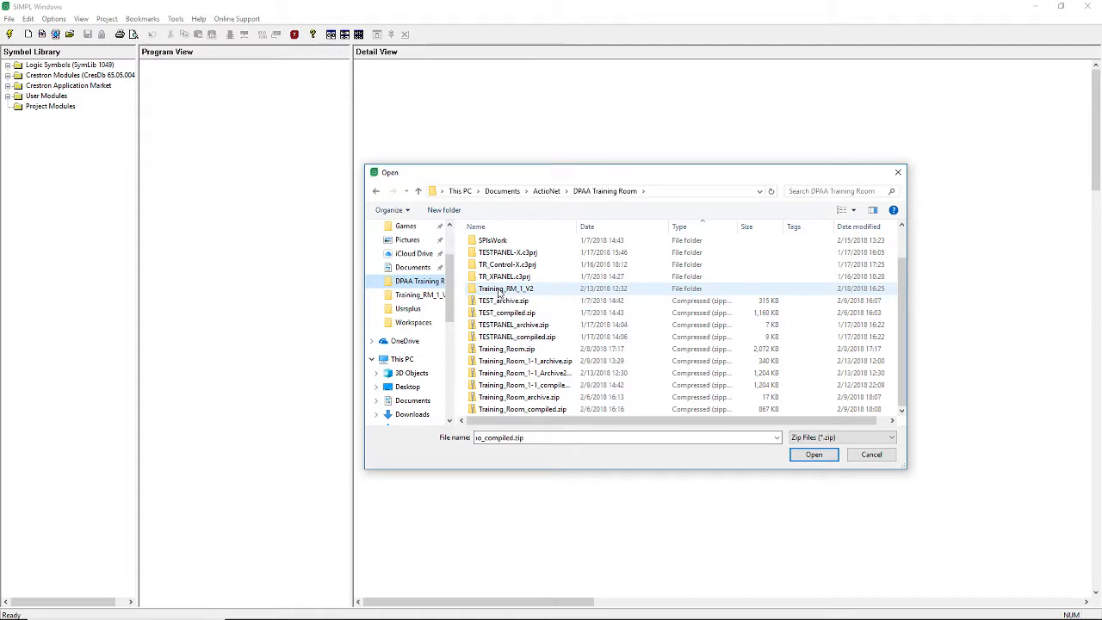
double_click(499, 290)
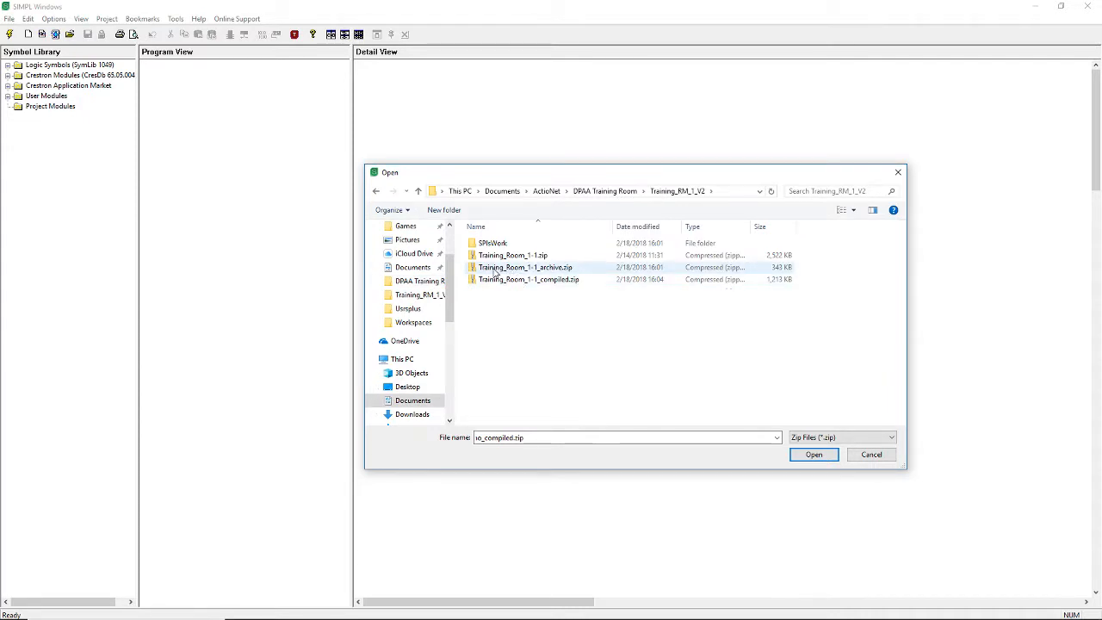
left_click(546, 270)
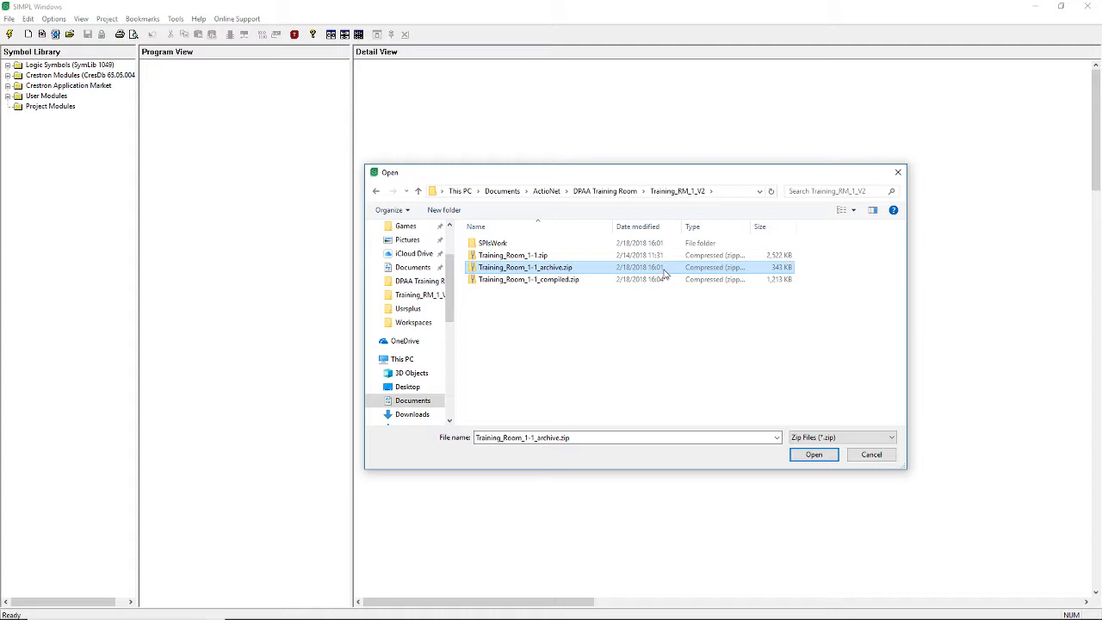
left_click(824, 458)
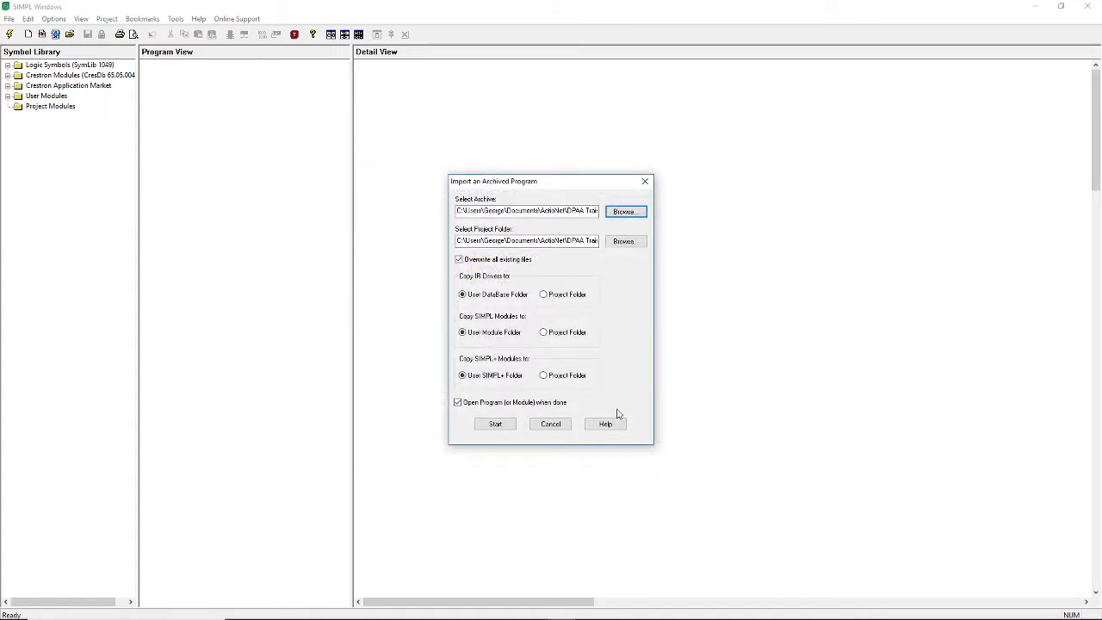
- Run the archive import and replace the newer existing project files with the archived versions, approving each replacement individually
left_click(496, 425)
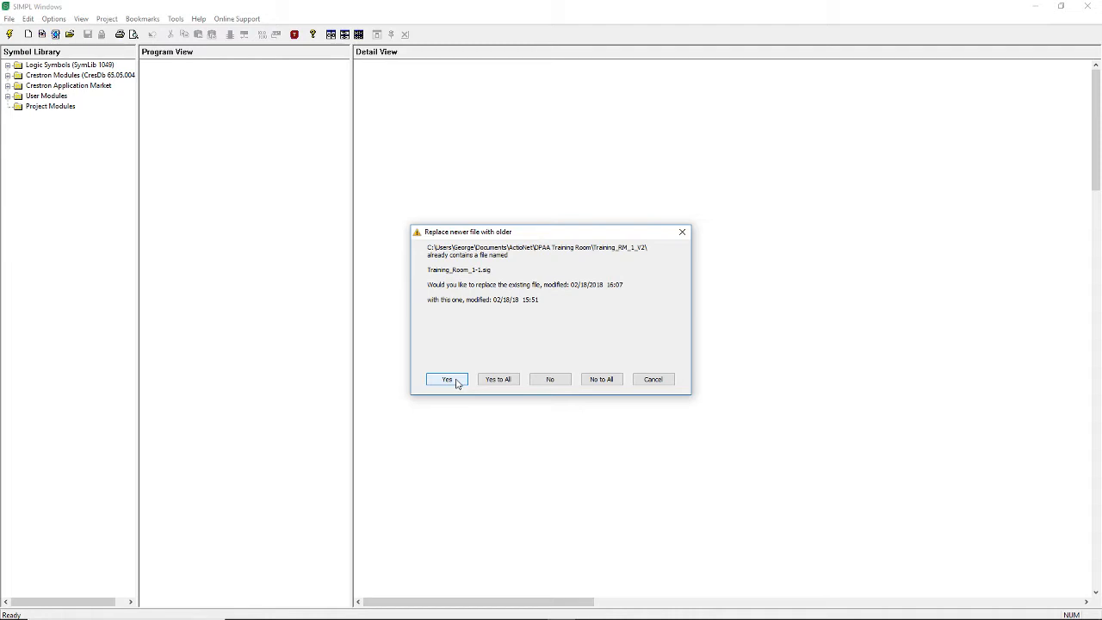
left_click(458, 383)
left_click(453, 379)
left_click(453, 380)
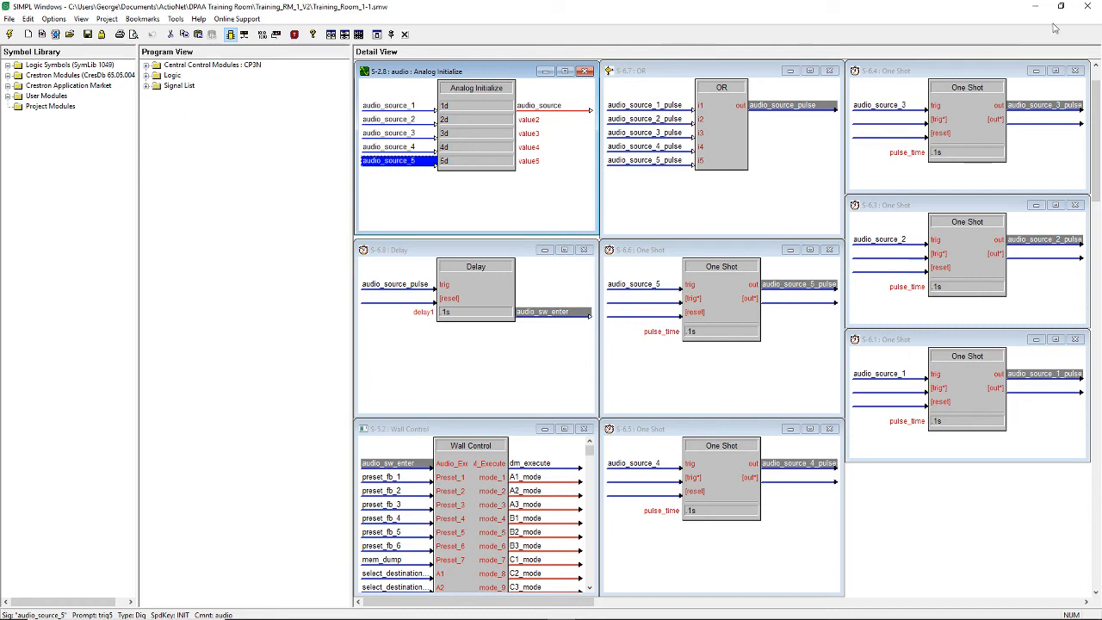
- Close SIMPL Windows with the imported Training_Room_1-1 program and return to the desktop
left_click(1090, 8)
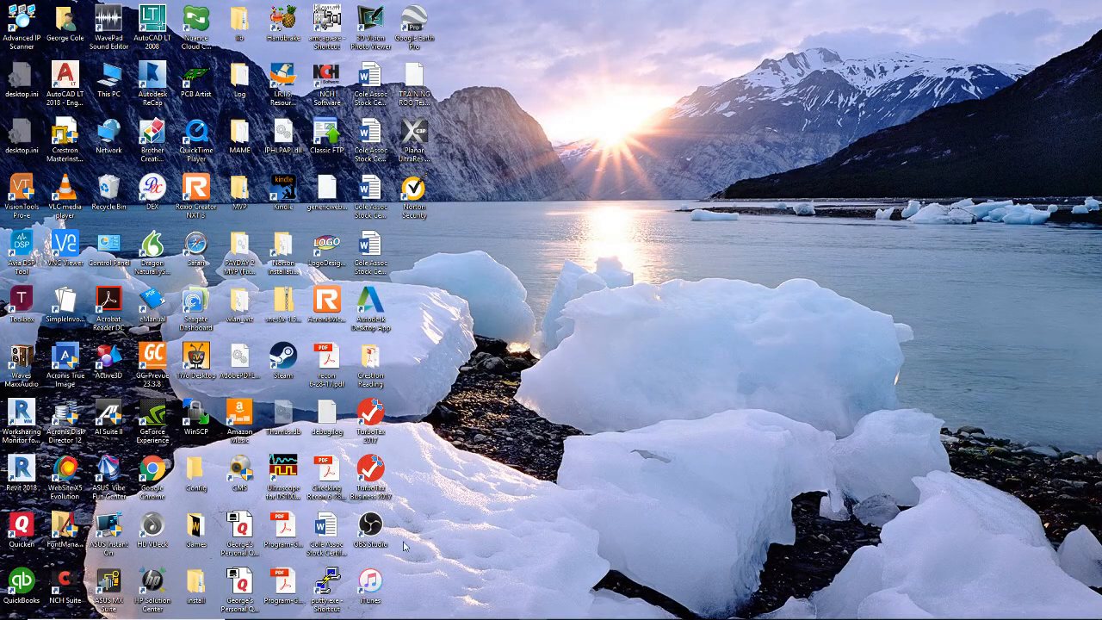
mouse_move(400, 617)
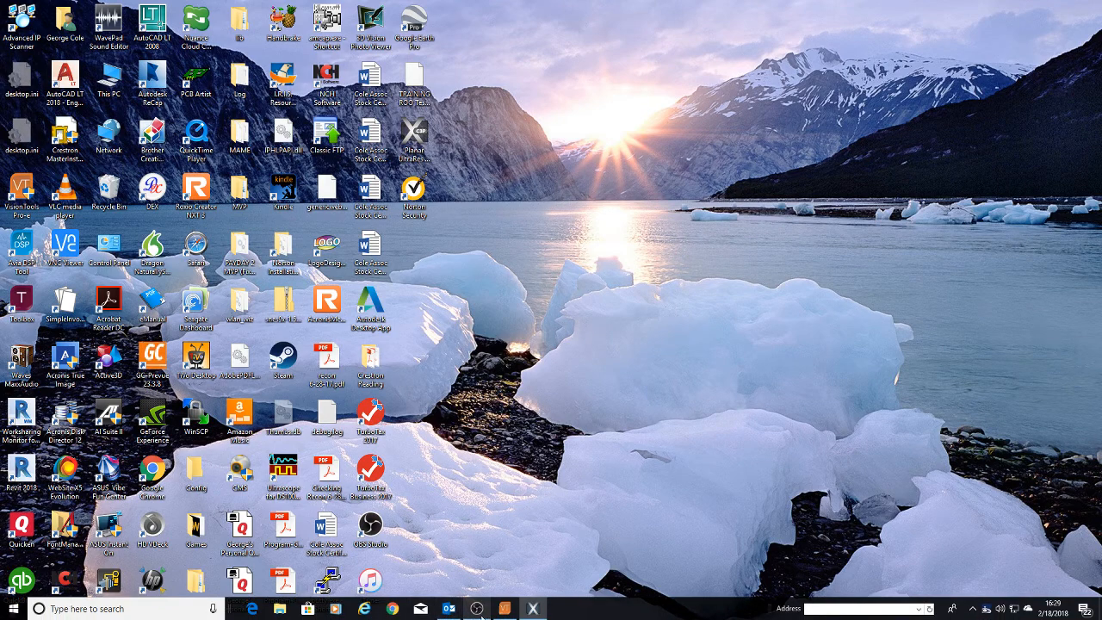